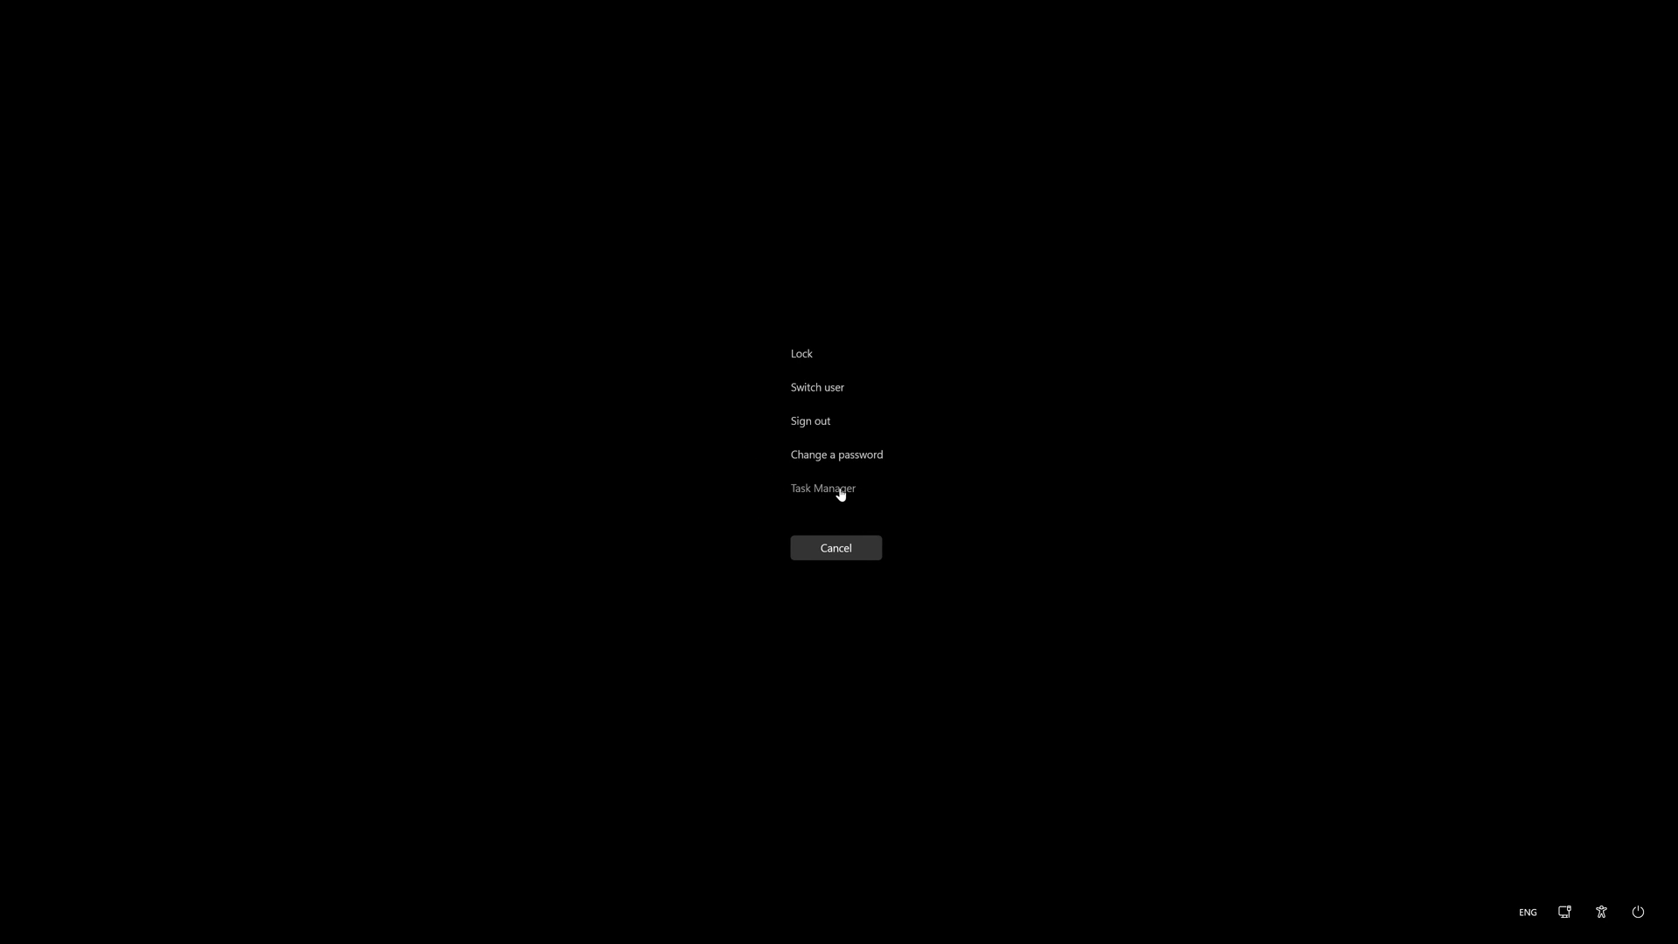
# Step: Open Task Manager and select the Windows Explorer process in the Processes list
pyautogui.click(823, 488)
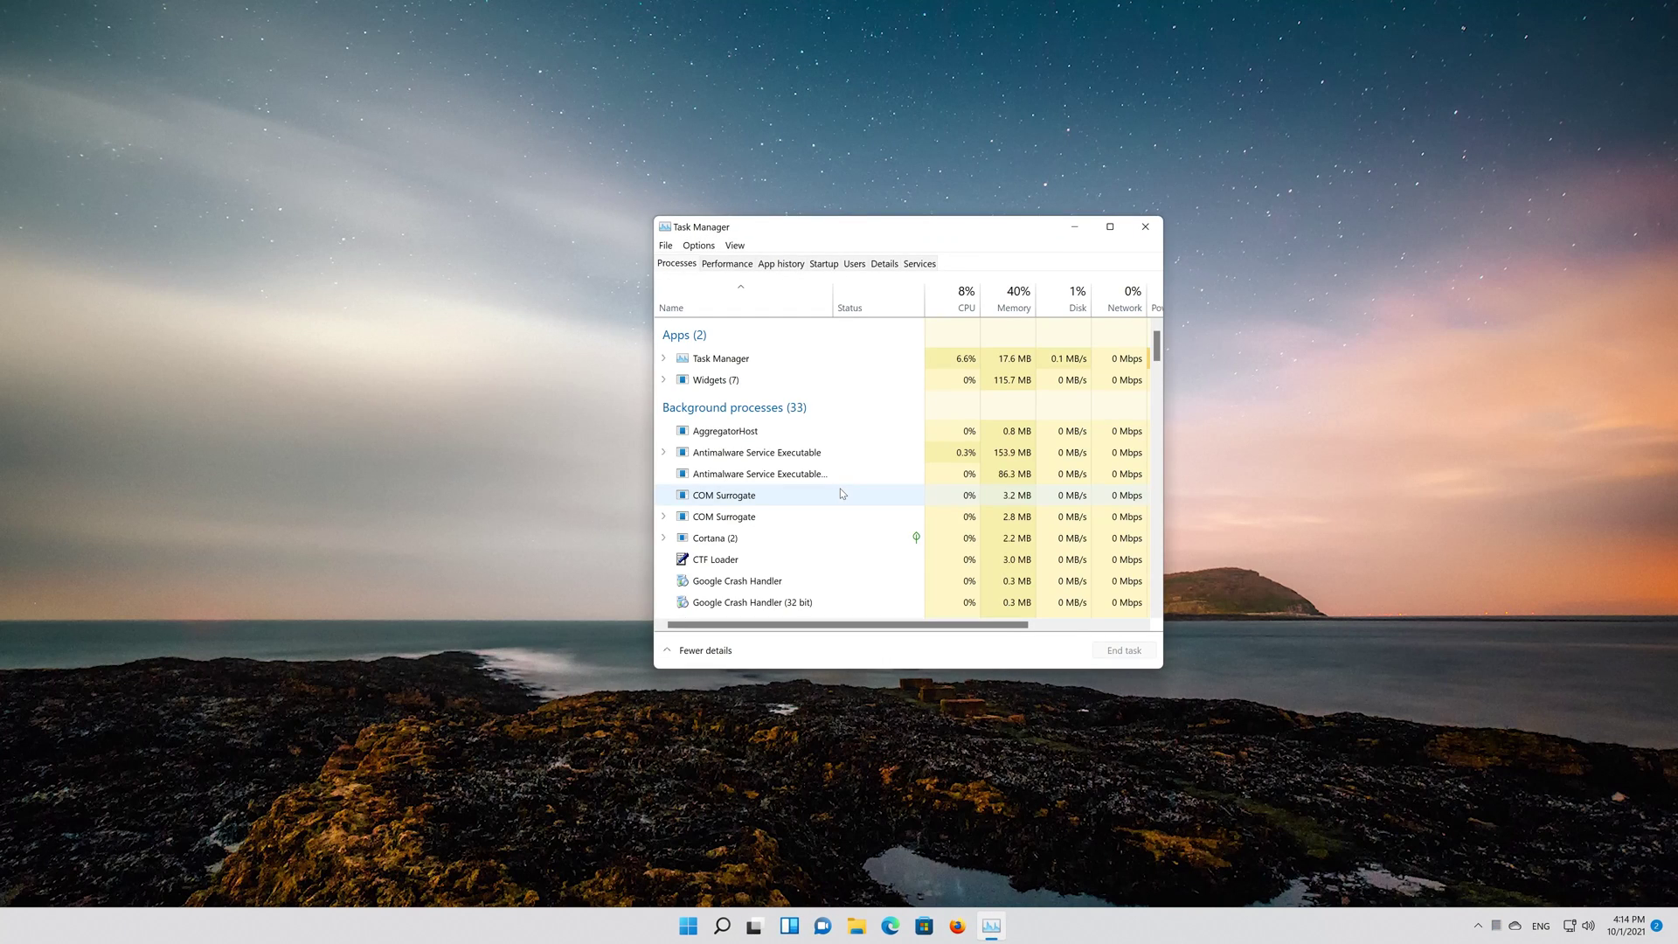
pyautogui.click(767, 494)
pyautogui.scroll(-1, 784, 522)
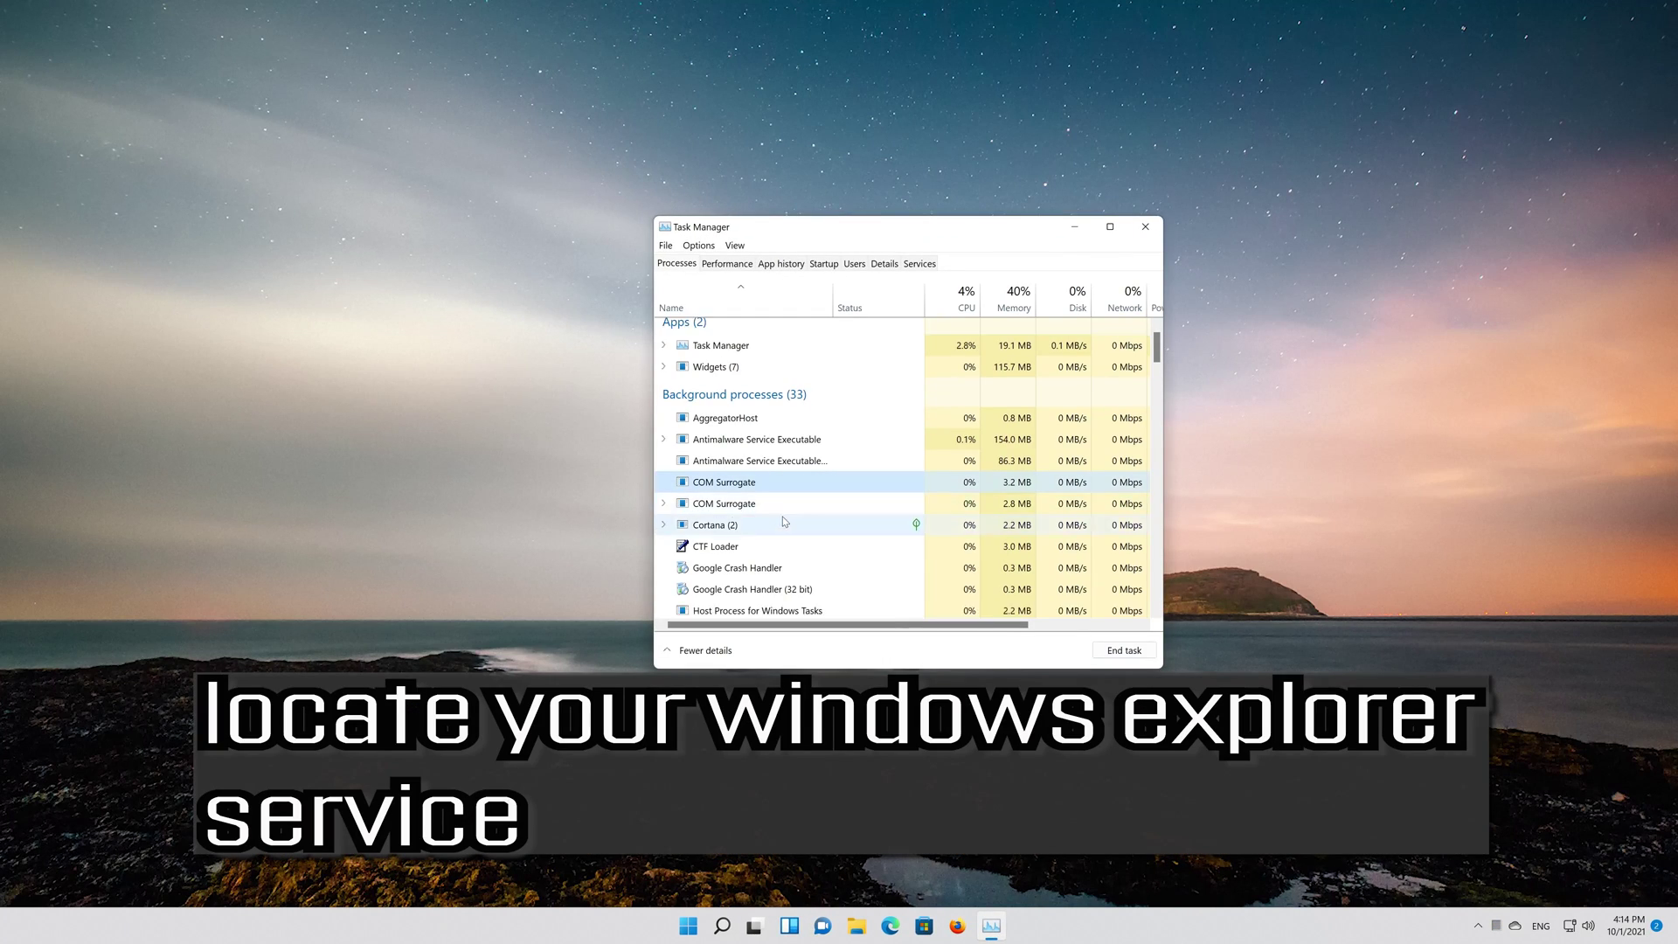
pyautogui.scroll(-2, 783, 522)
pyautogui.scroll(-1, 783, 521)
pyautogui.scroll(-2, 783, 522)
pyautogui.scroll(-3, 785, 525)
pyautogui.scroll(-1, 784, 522)
pyautogui.scroll(-1, 785, 523)
pyautogui.scroll(-1, 785, 522)
pyautogui.scroll(-1, 784, 522)
pyautogui.scroll(-2, 785, 522)
pyautogui.scroll(-2, 784, 521)
pyautogui.scroll(-2, 787, 520)
pyautogui.scroll(-2, 793, 517)
pyautogui.scroll(-2, 792, 516)
pyautogui.scroll(-2, 792, 516)
pyautogui.scroll(-2, 792, 516)
pyautogui.scroll(-2, 792, 517)
pyautogui.scroll(-2, 792, 517)
pyautogui.scroll(-2, 792, 517)
pyautogui.scroll(-2, 792, 516)
pyautogui.scroll(-2, 792, 517)
pyautogui.scroll(-2, 792, 516)
pyautogui.click(779, 534)
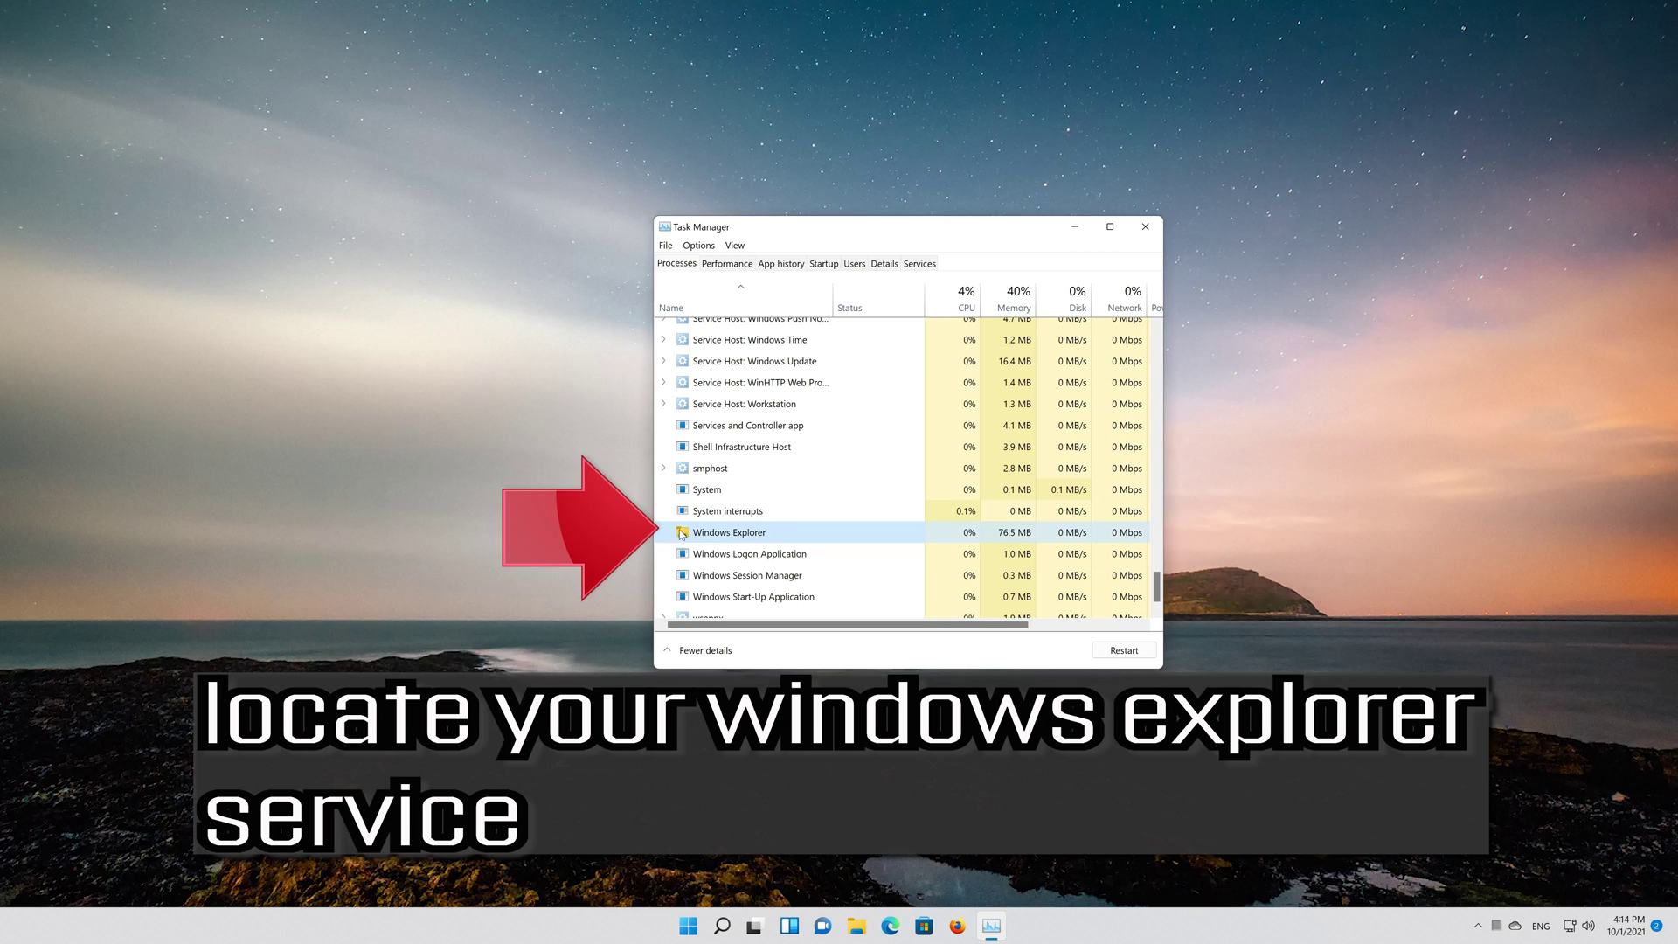
# Step: Stop the Windows Explorer process with End task
pyautogui.rightClick(757, 539)
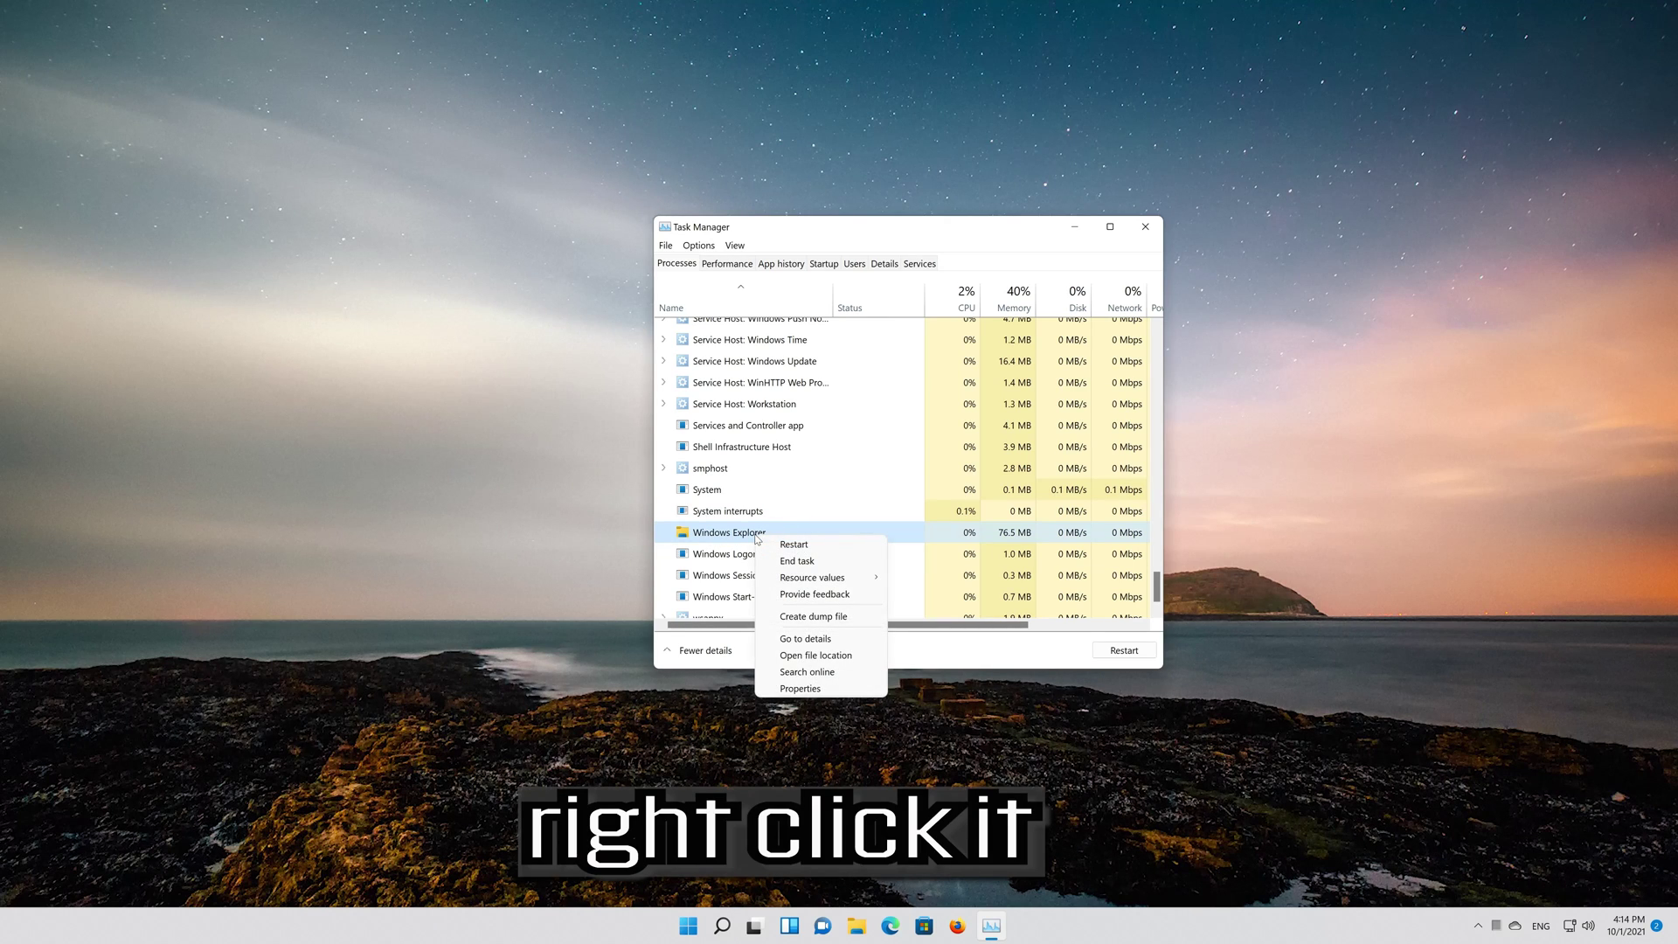
pyautogui.click(829, 562)
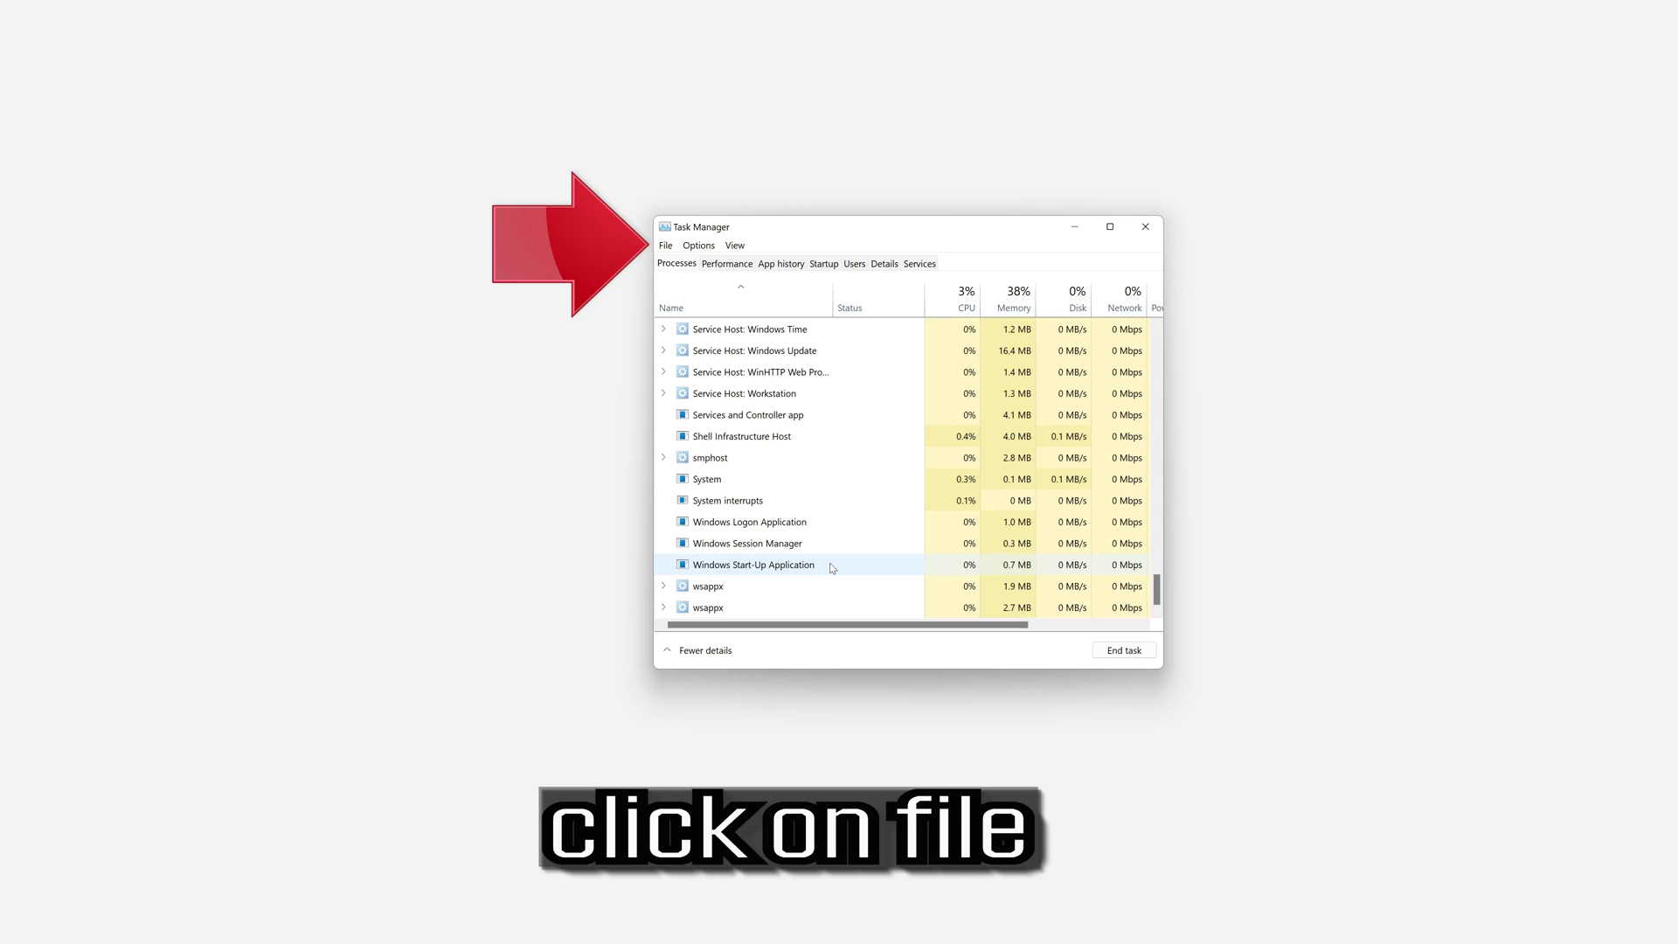
# Step: Run explorer.exe as a new task from Task Manager's File menu
pyautogui.click(665, 245)
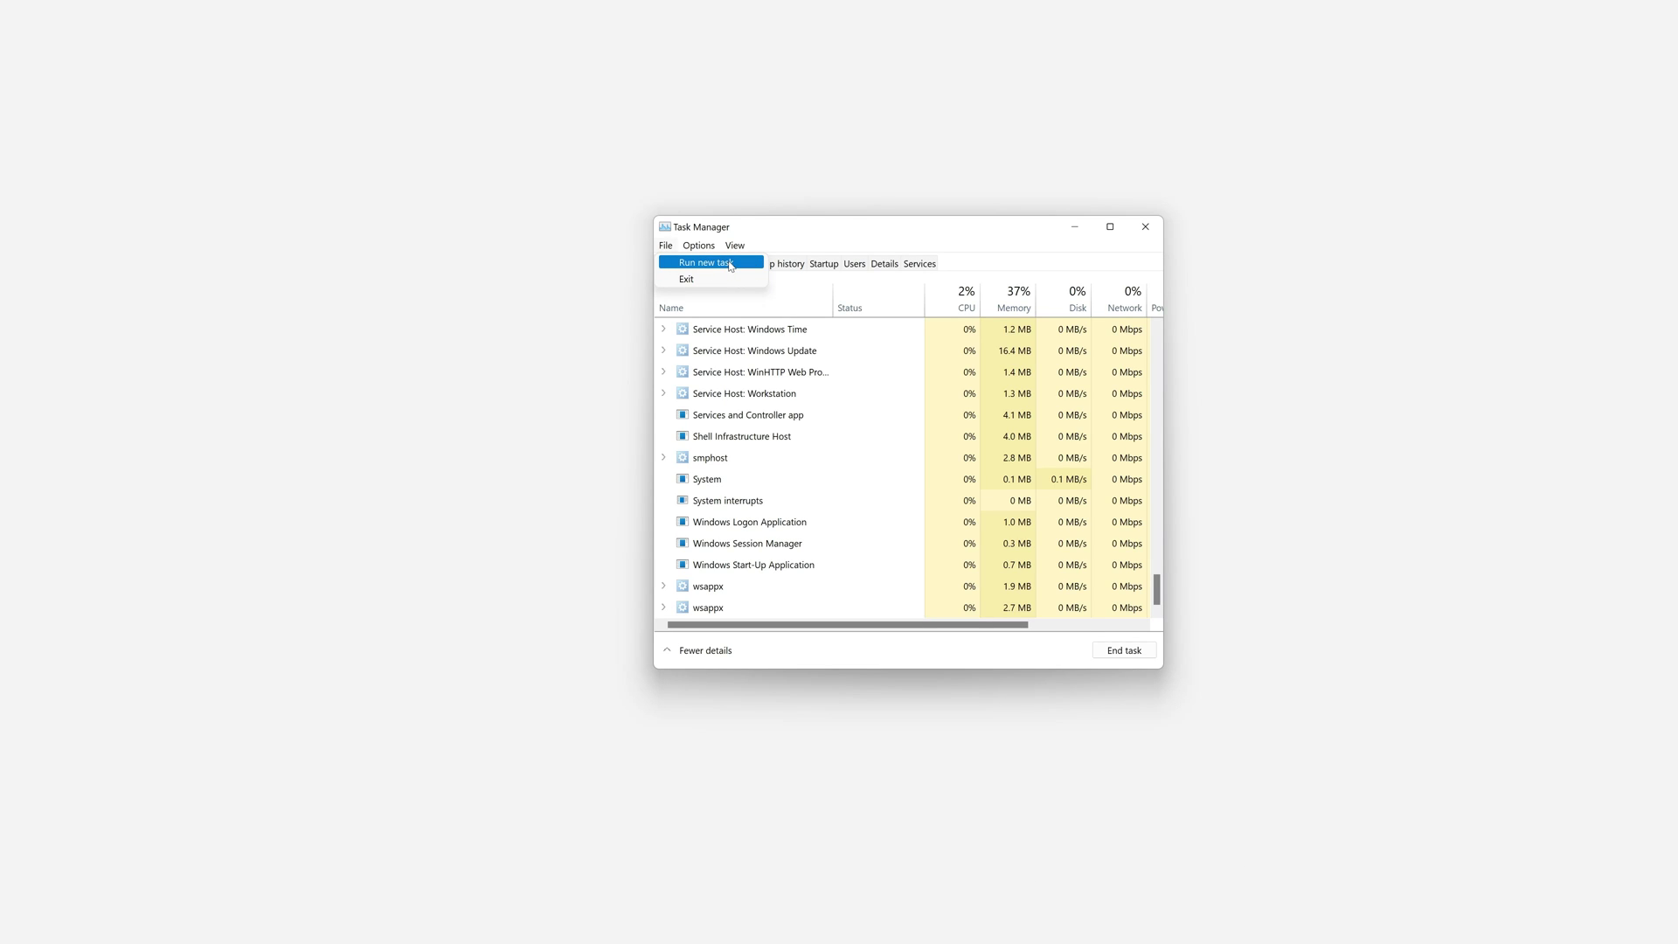
pyautogui.click(730, 264)
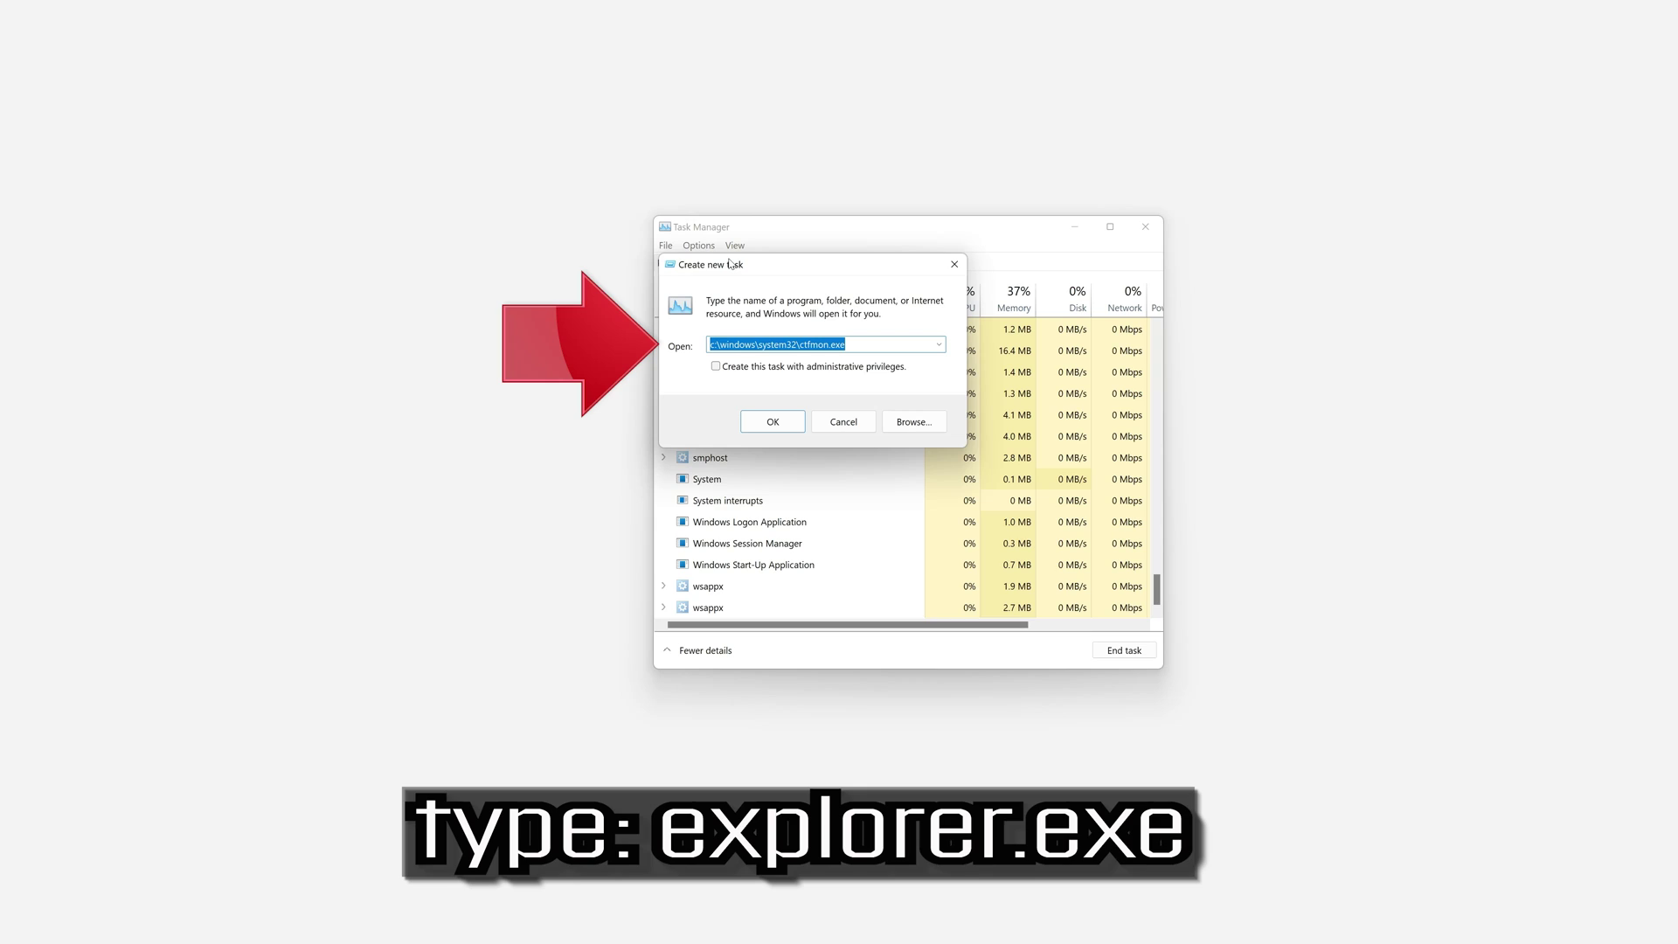
pyautogui.write('explorer.')
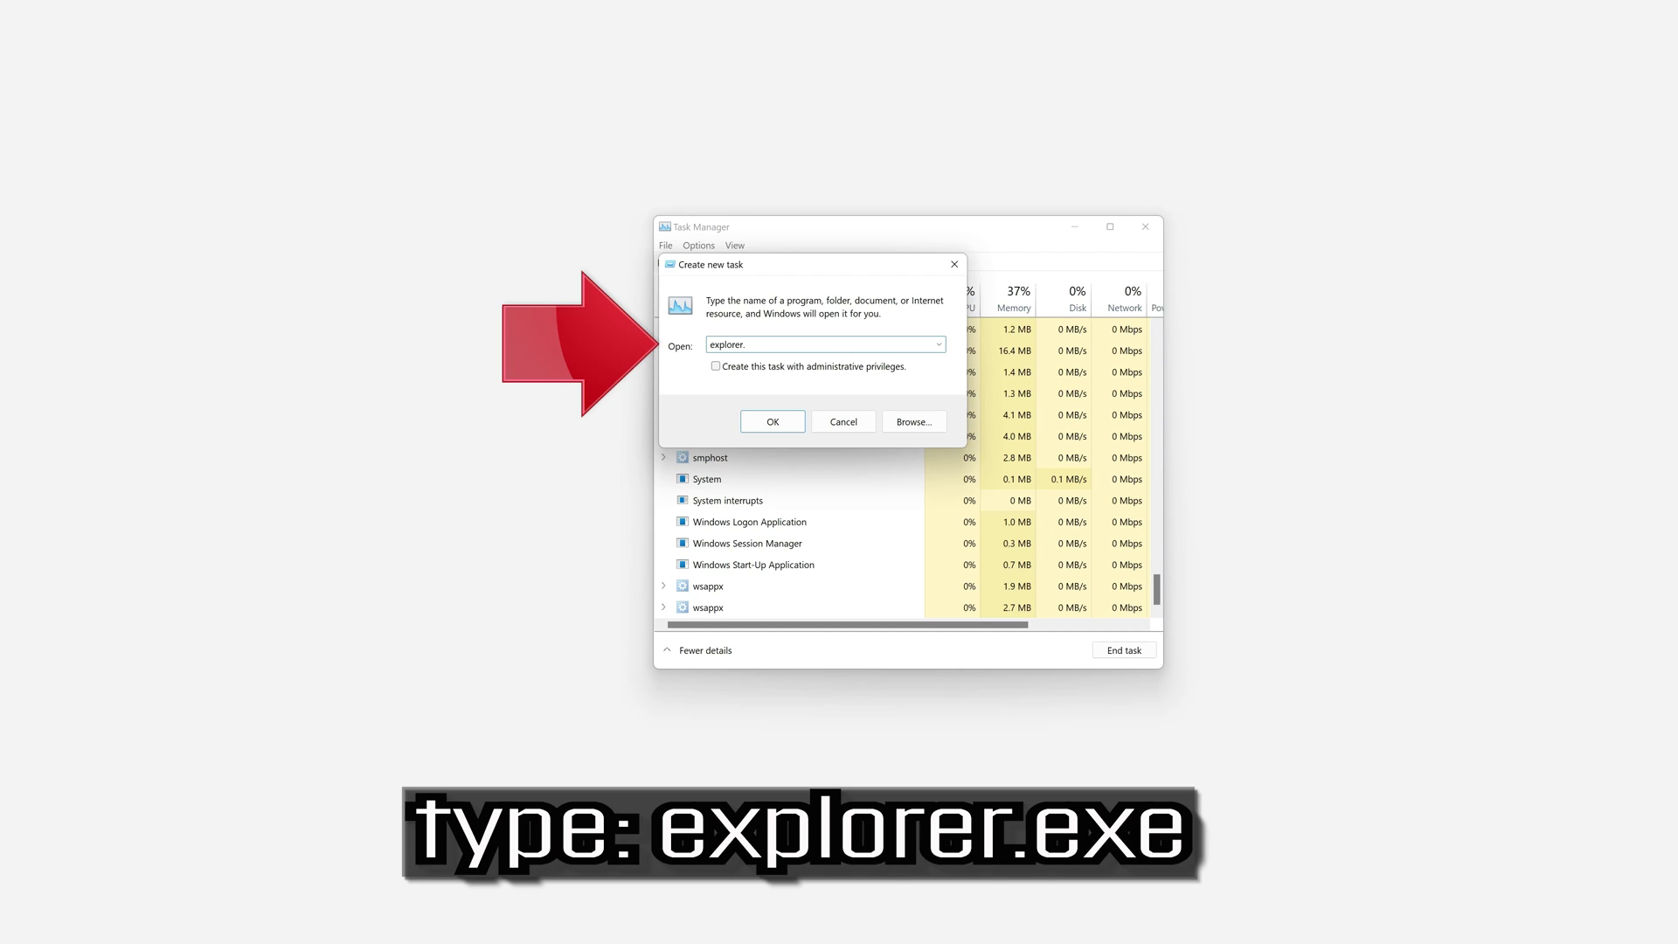
pyautogui.write('exe')
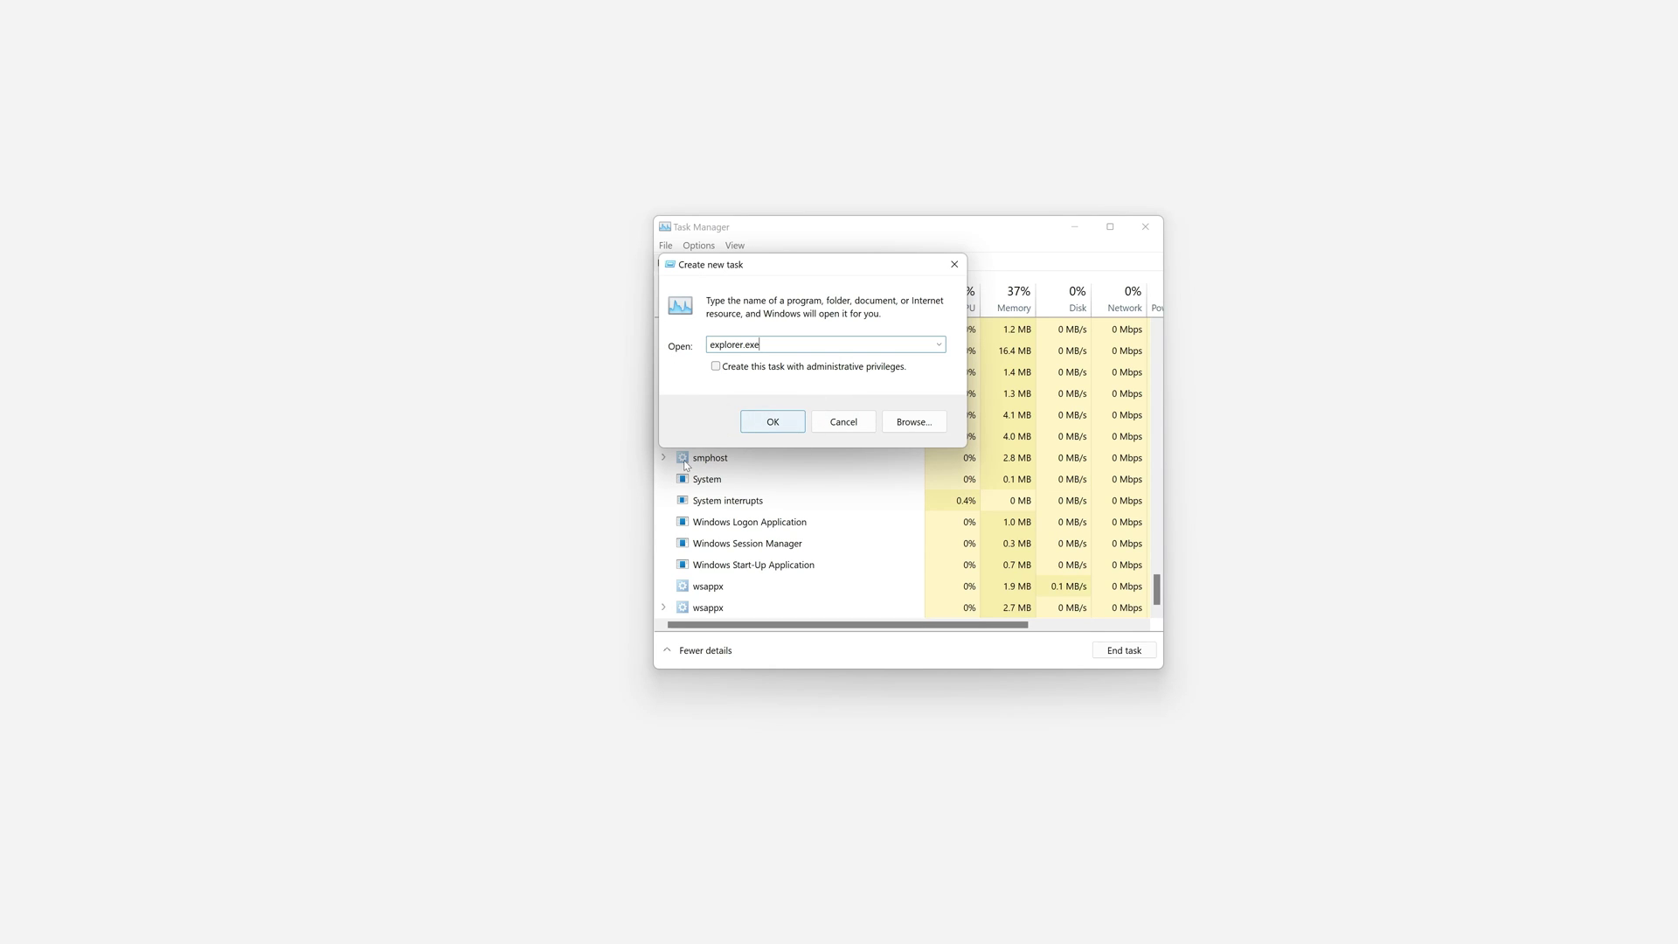
pyautogui.click(760, 424)
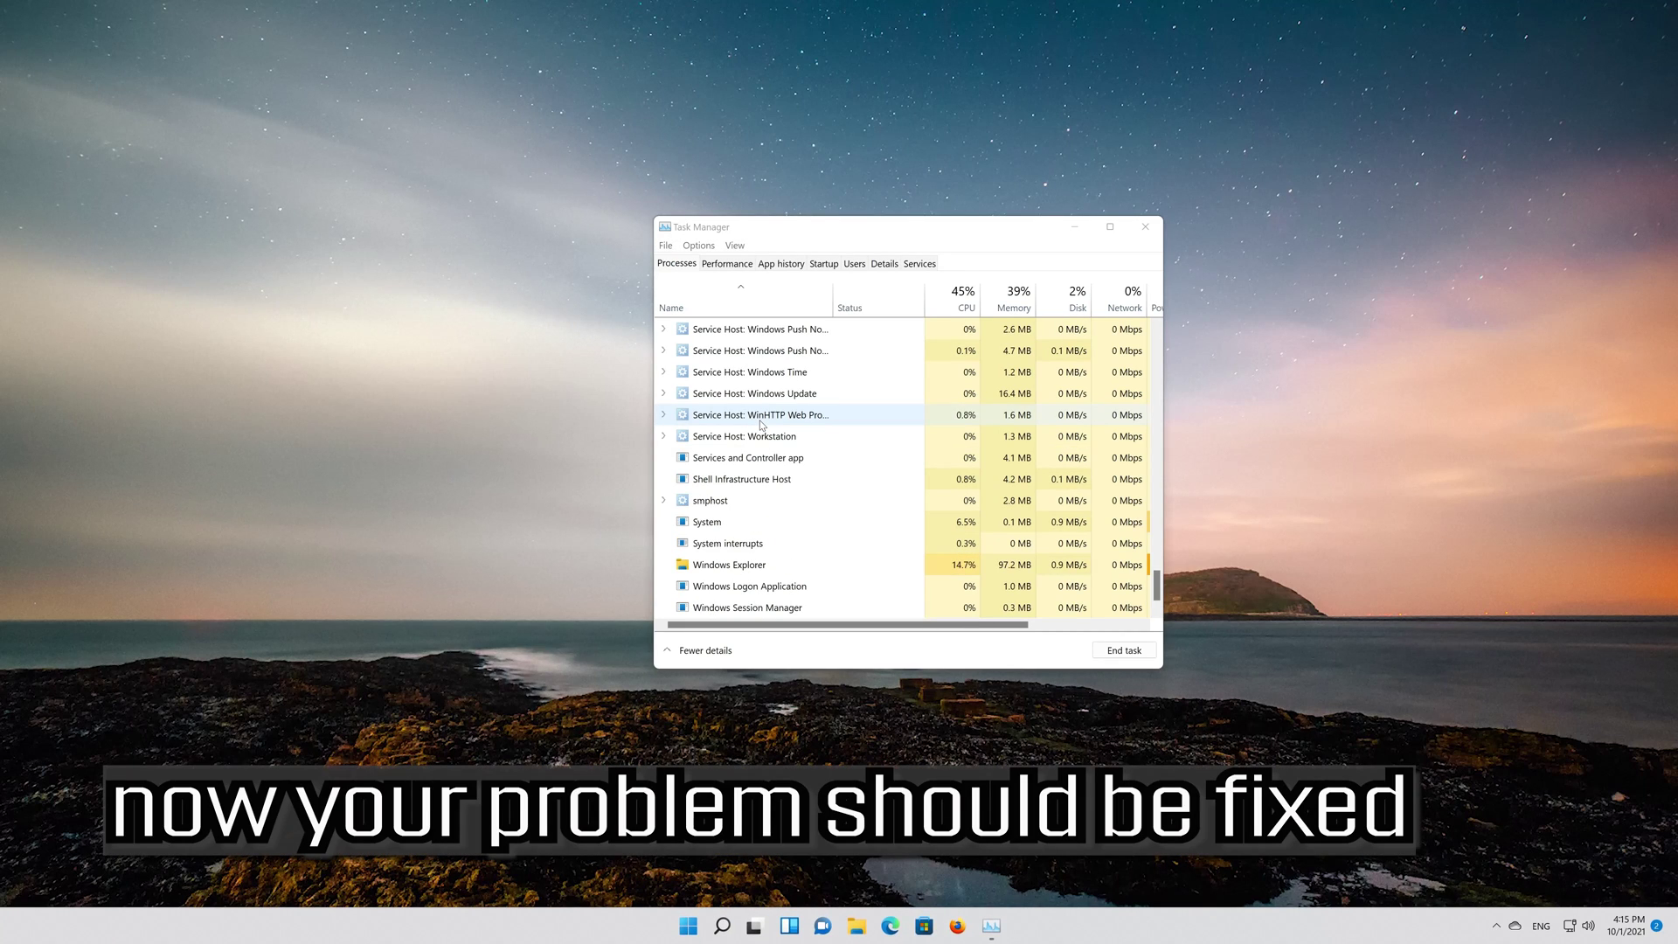
# Step: Check that the Start menu opens, then dismiss it
pyautogui.click(687, 927)
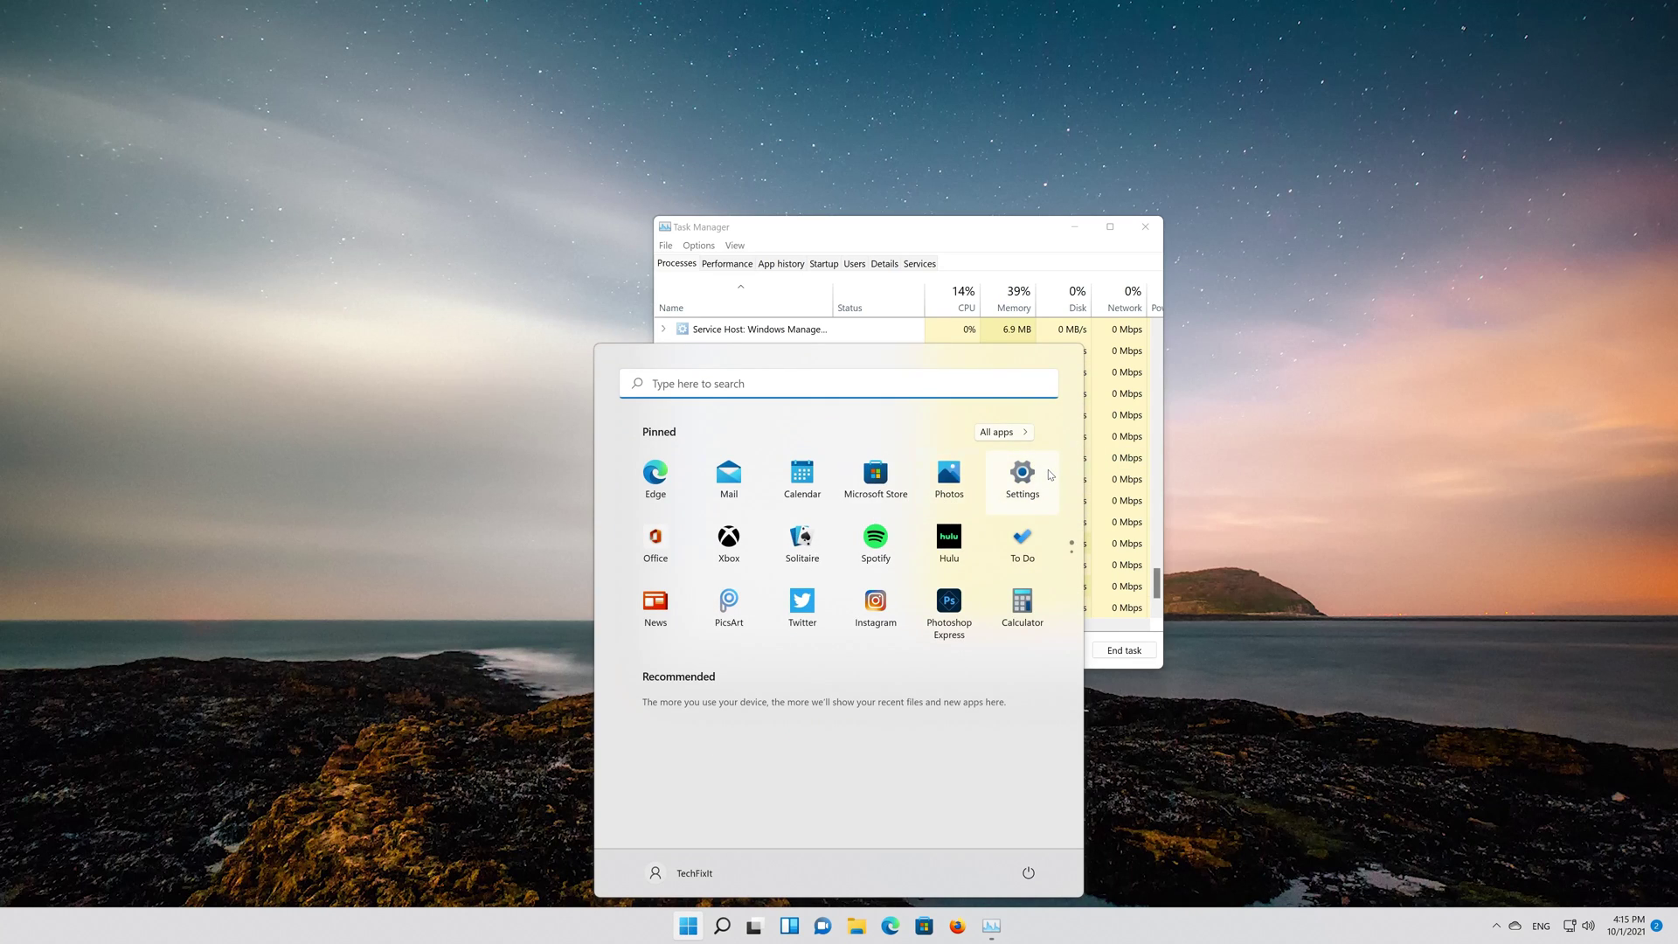
pyautogui.click(1142, 228)
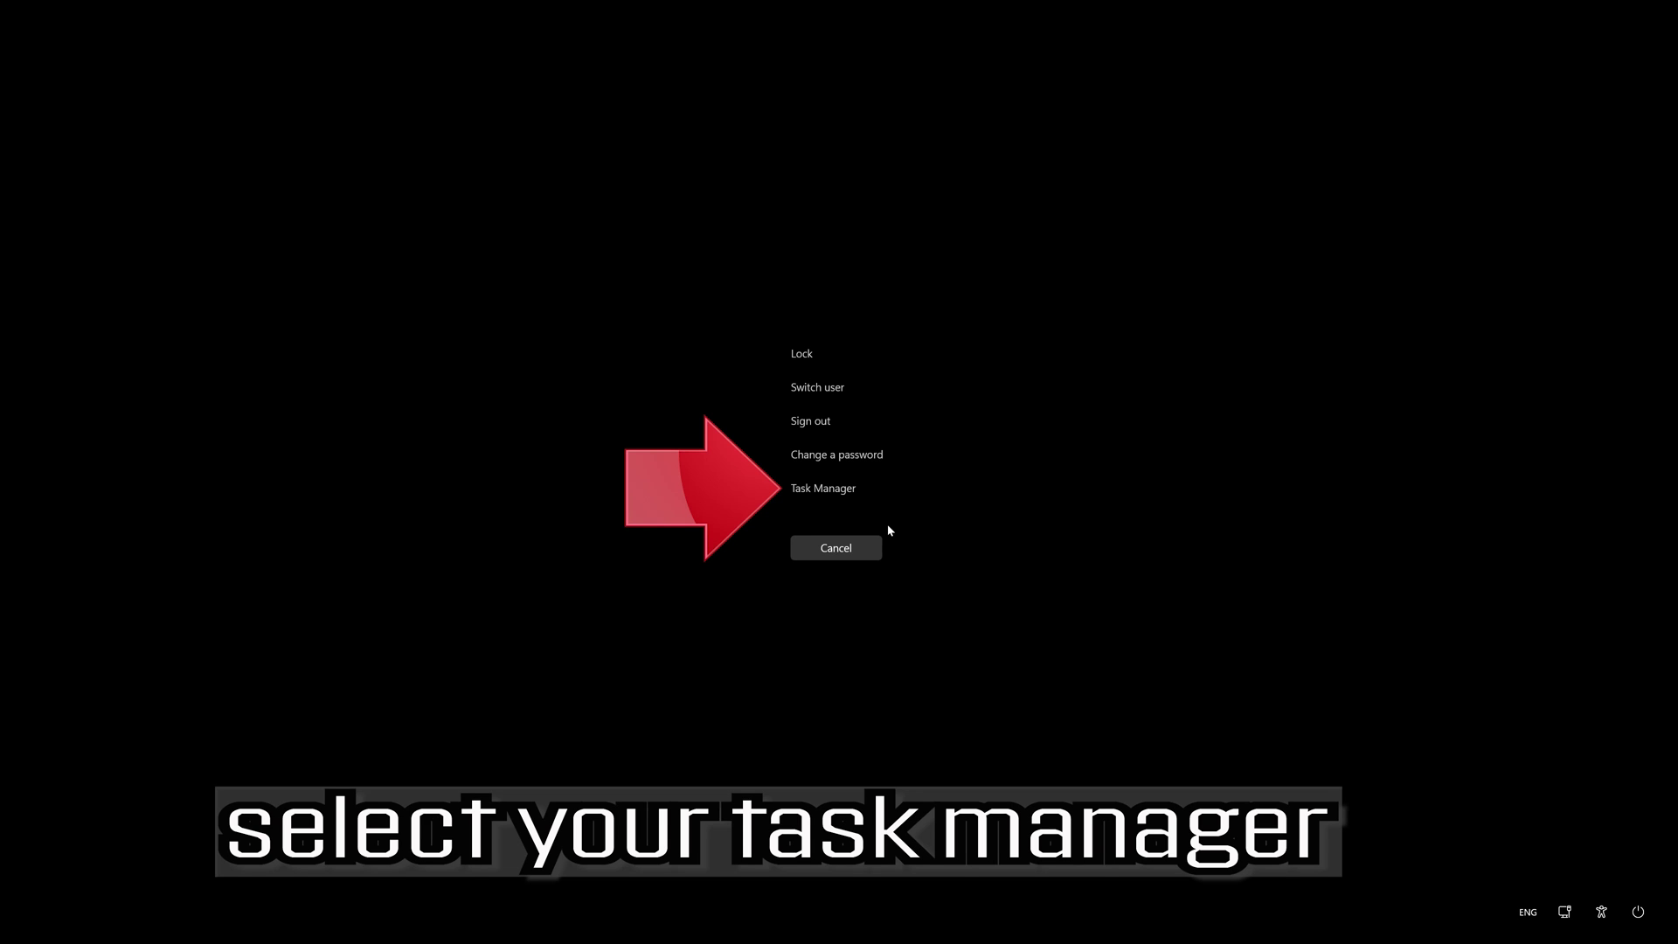
# Step: Reopen Task Manager with More details expanded and the File menu showing
pyautogui.click(813, 492)
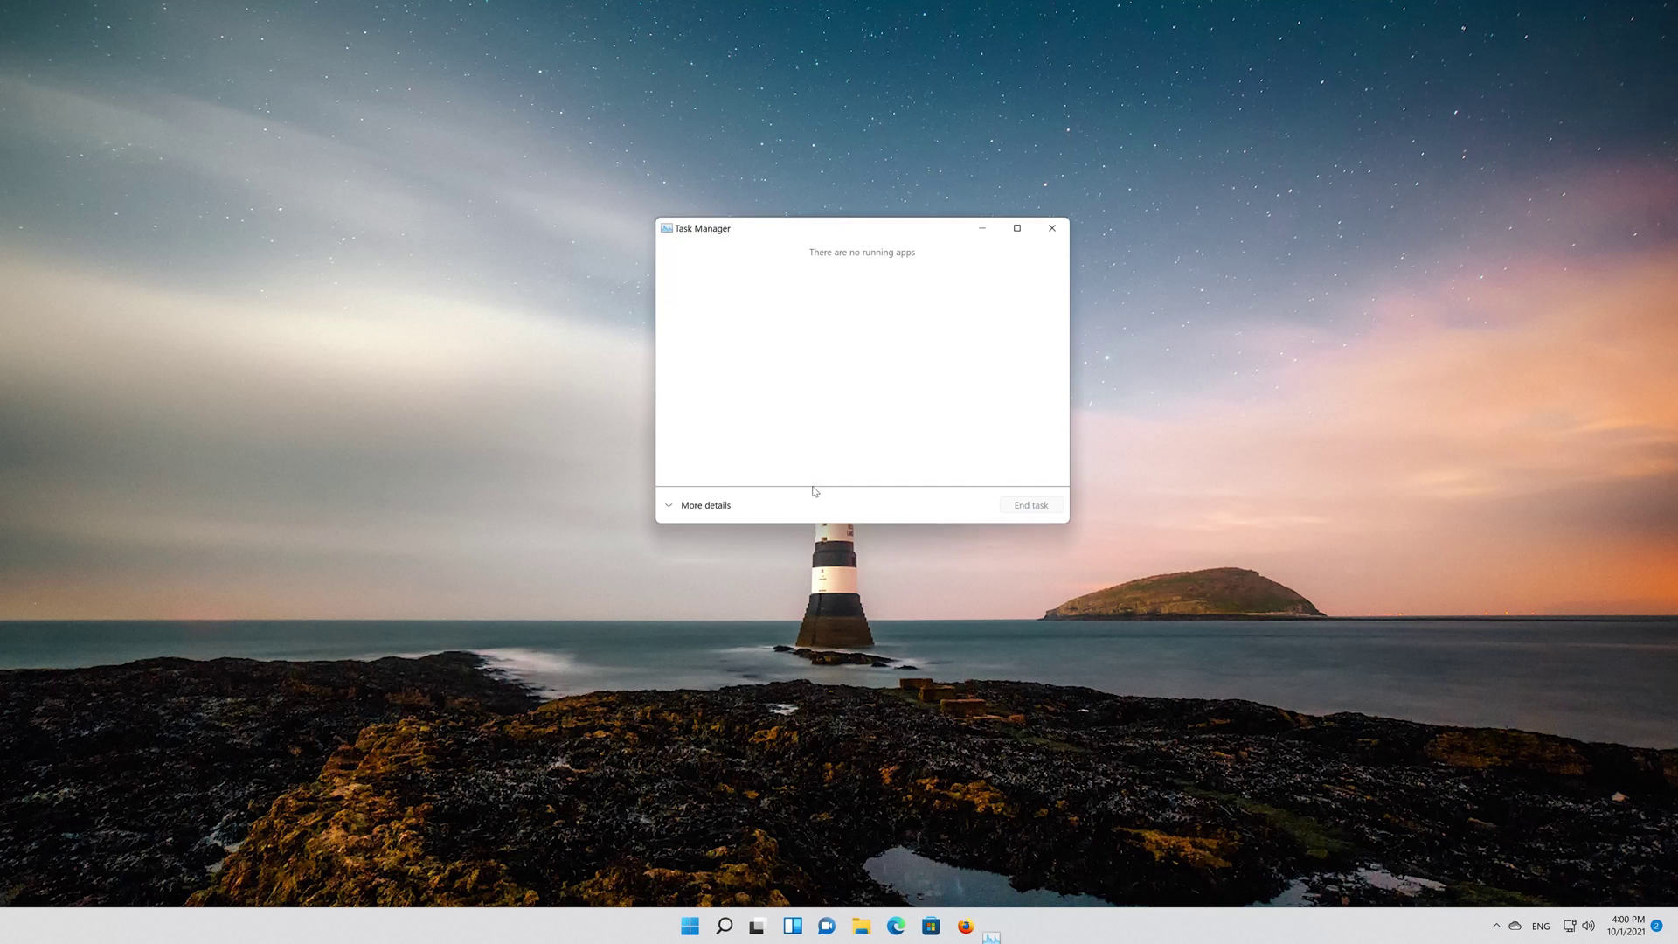
pyautogui.click(715, 510)
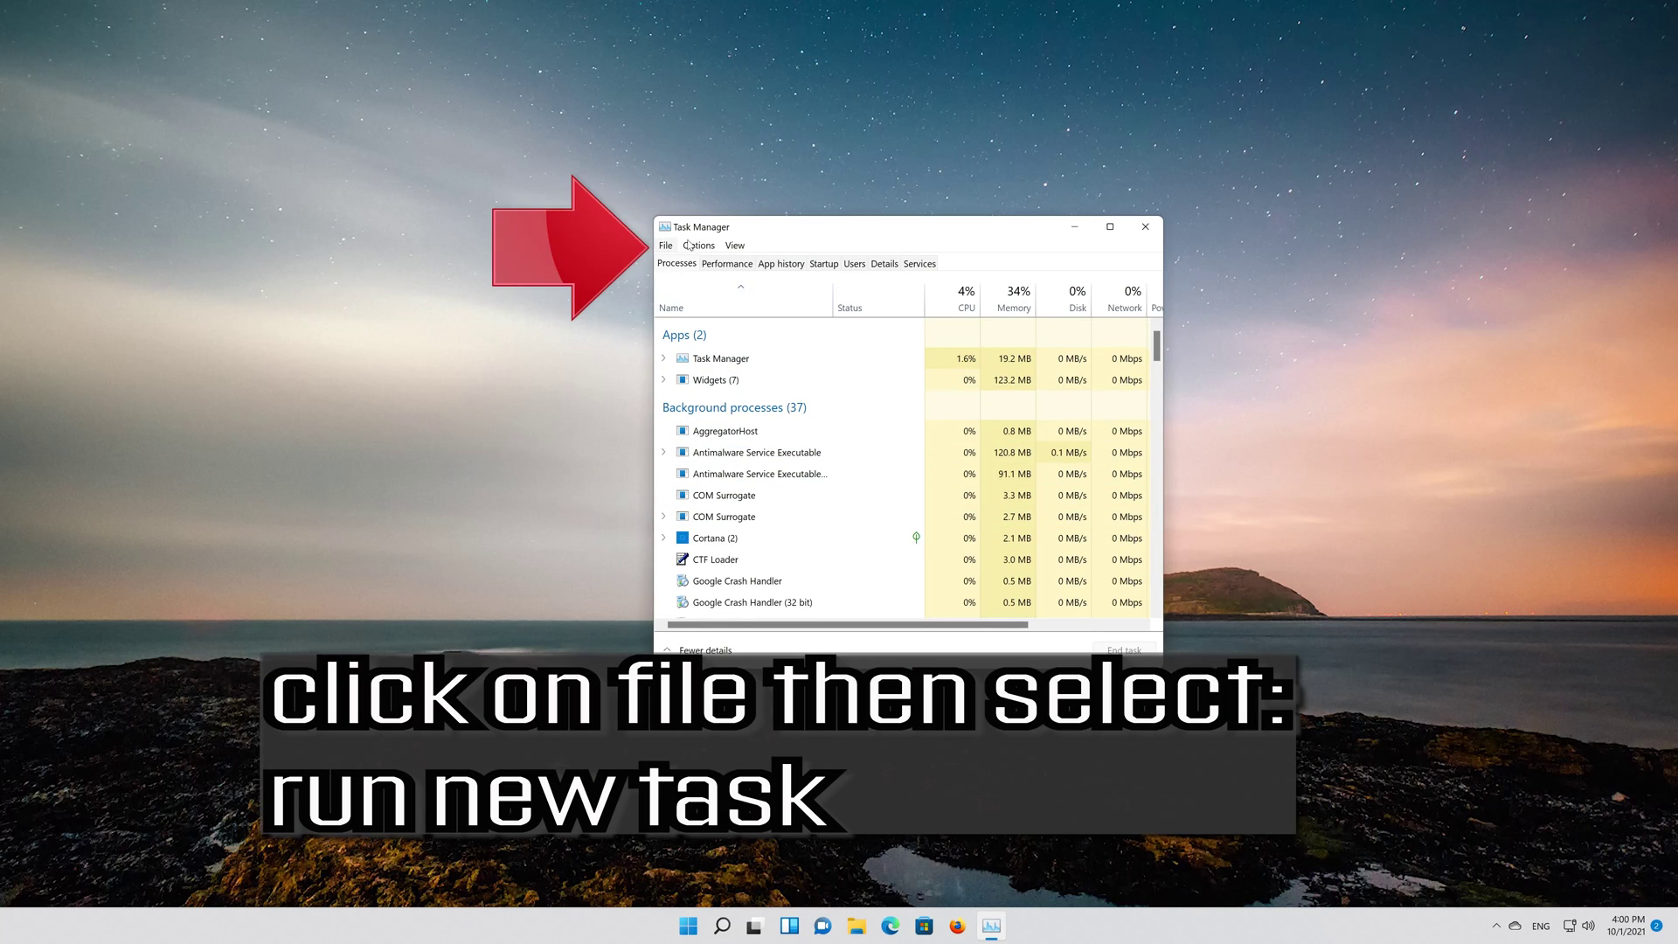
pyautogui.click(667, 245)
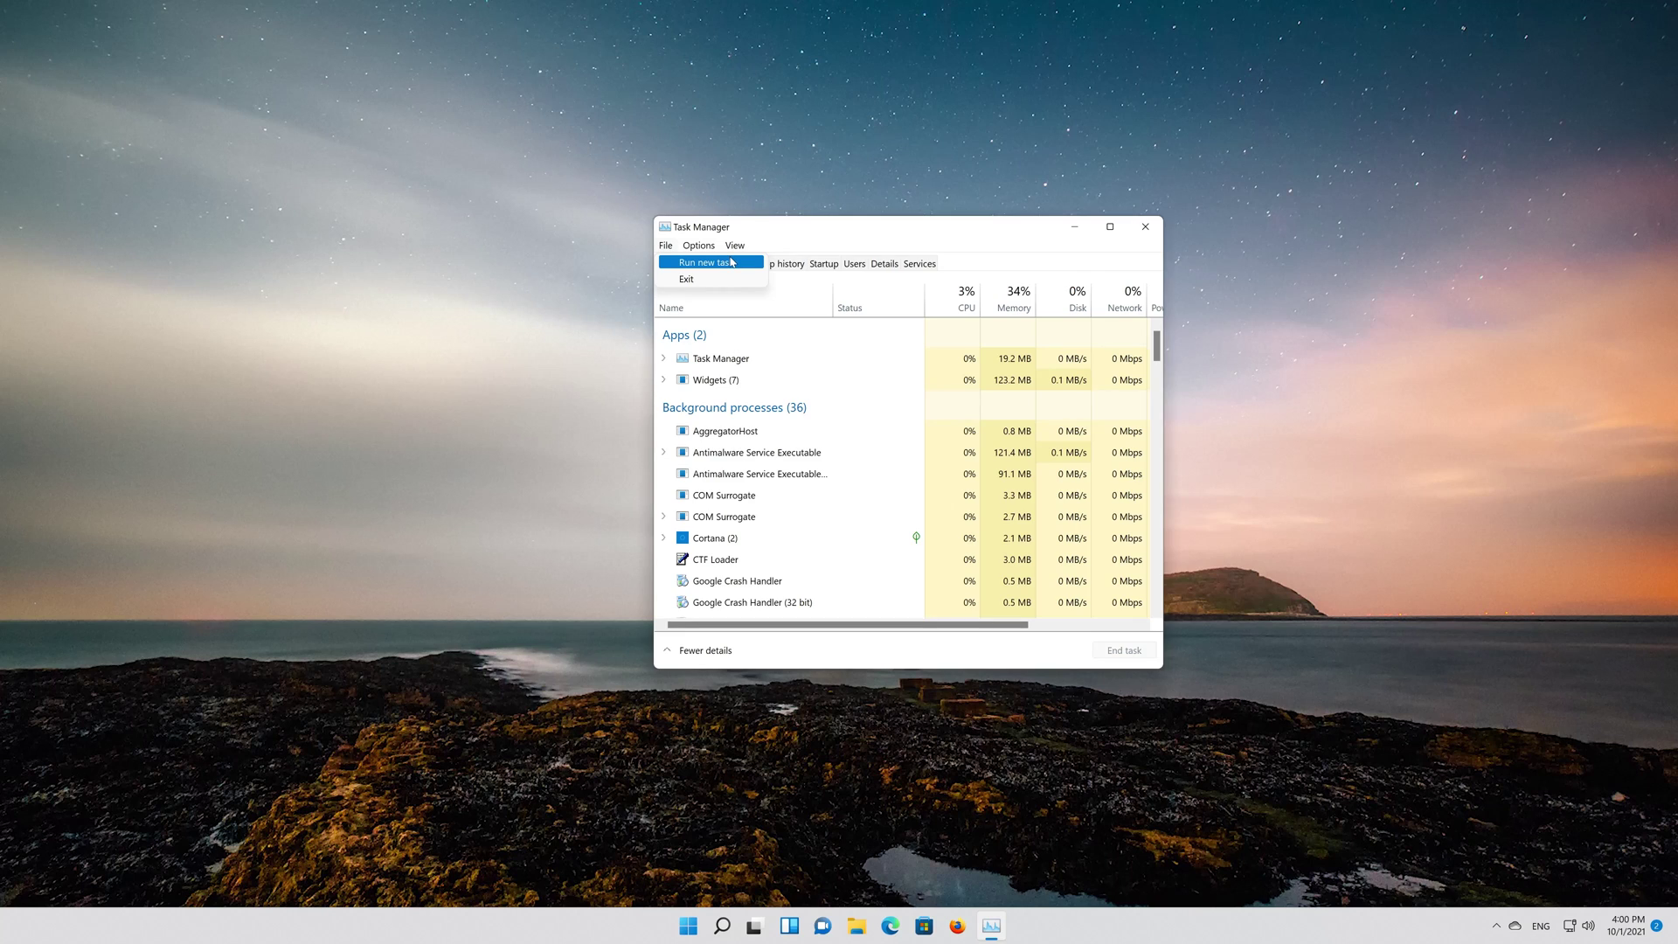
# Step: Run powershell as a new task with administrative privileges
pyautogui.click(731, 263)
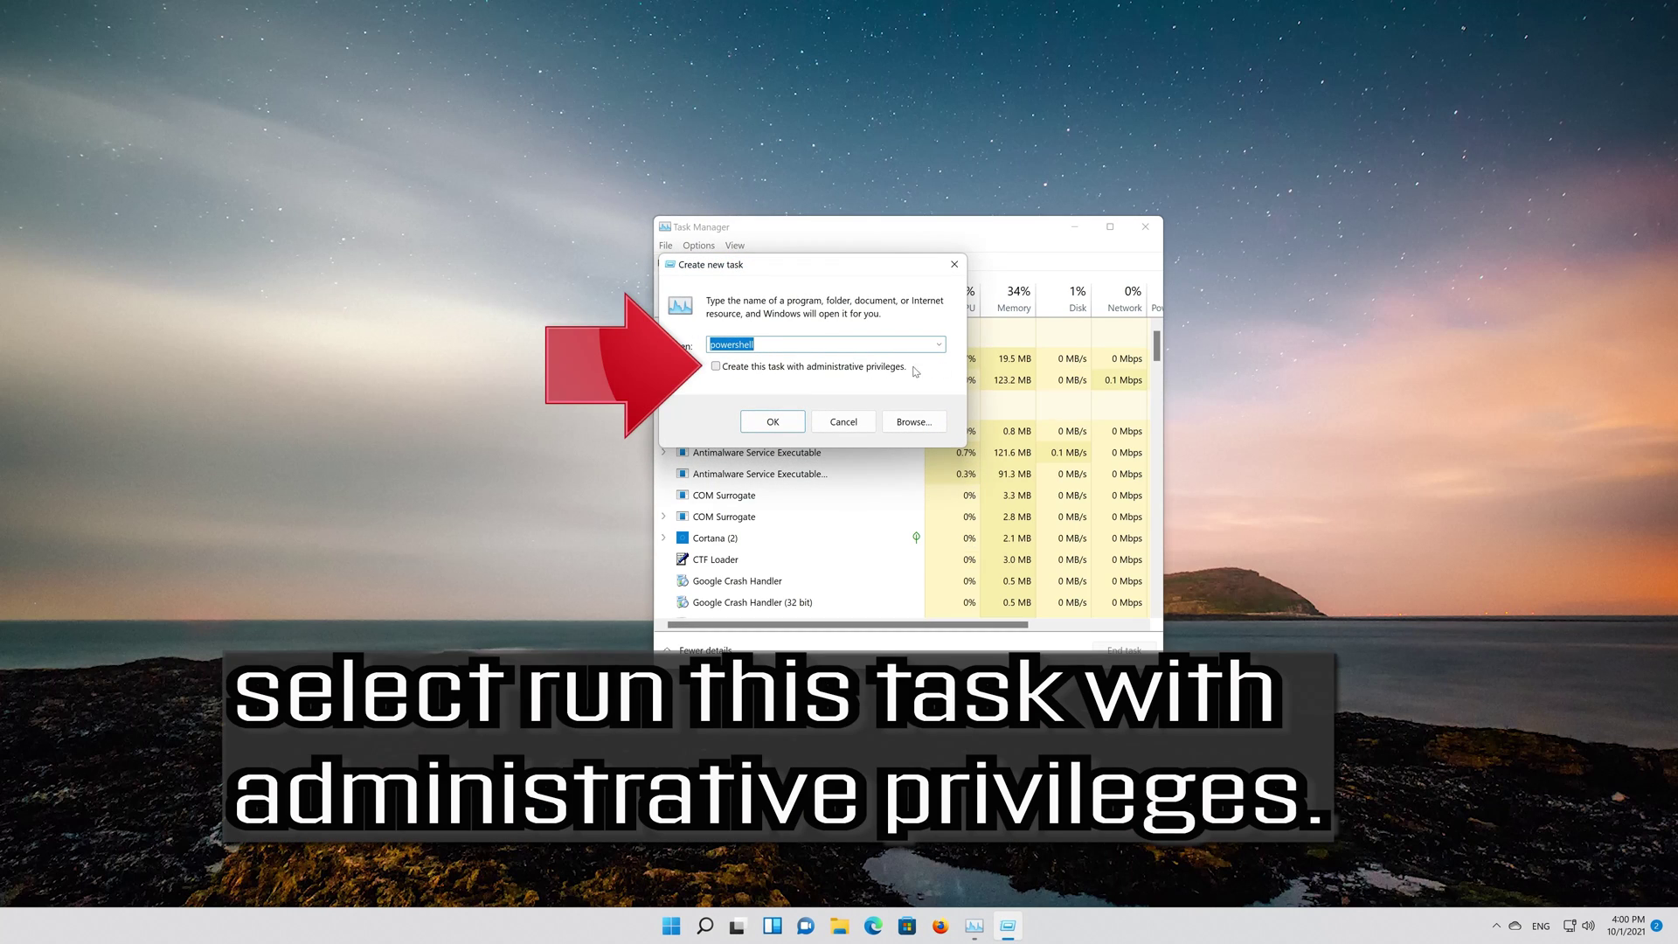
pyautogui.click(716, 367)
pyautogui.hotkey('alt', 'o')
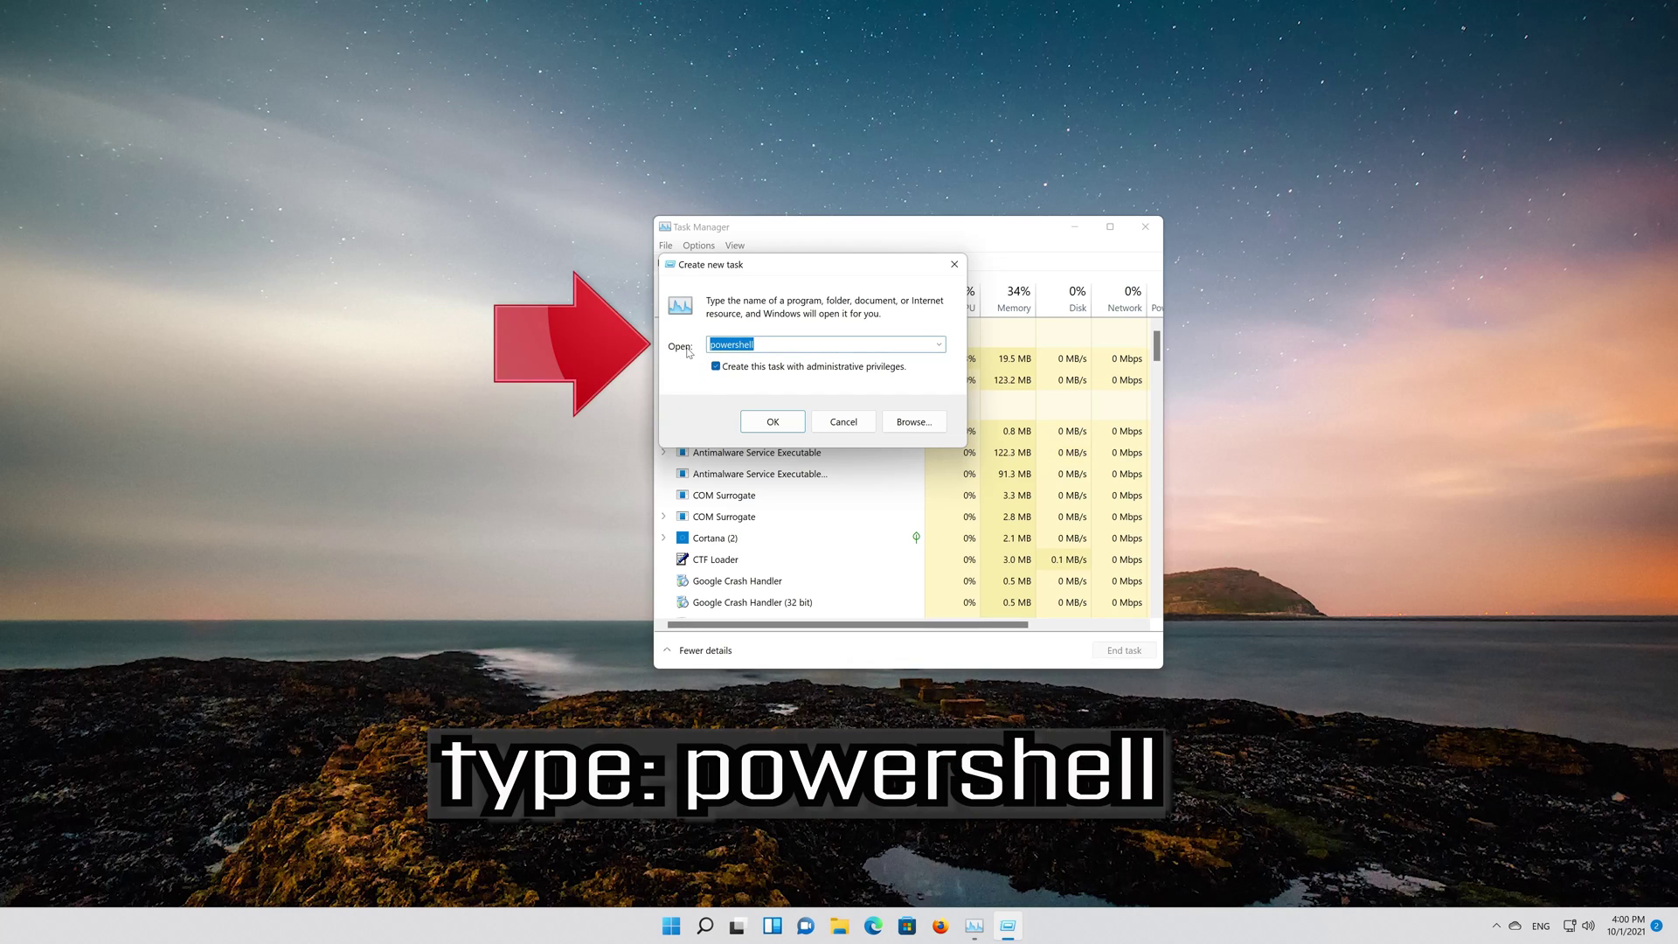
pyautogui.write('powershell')
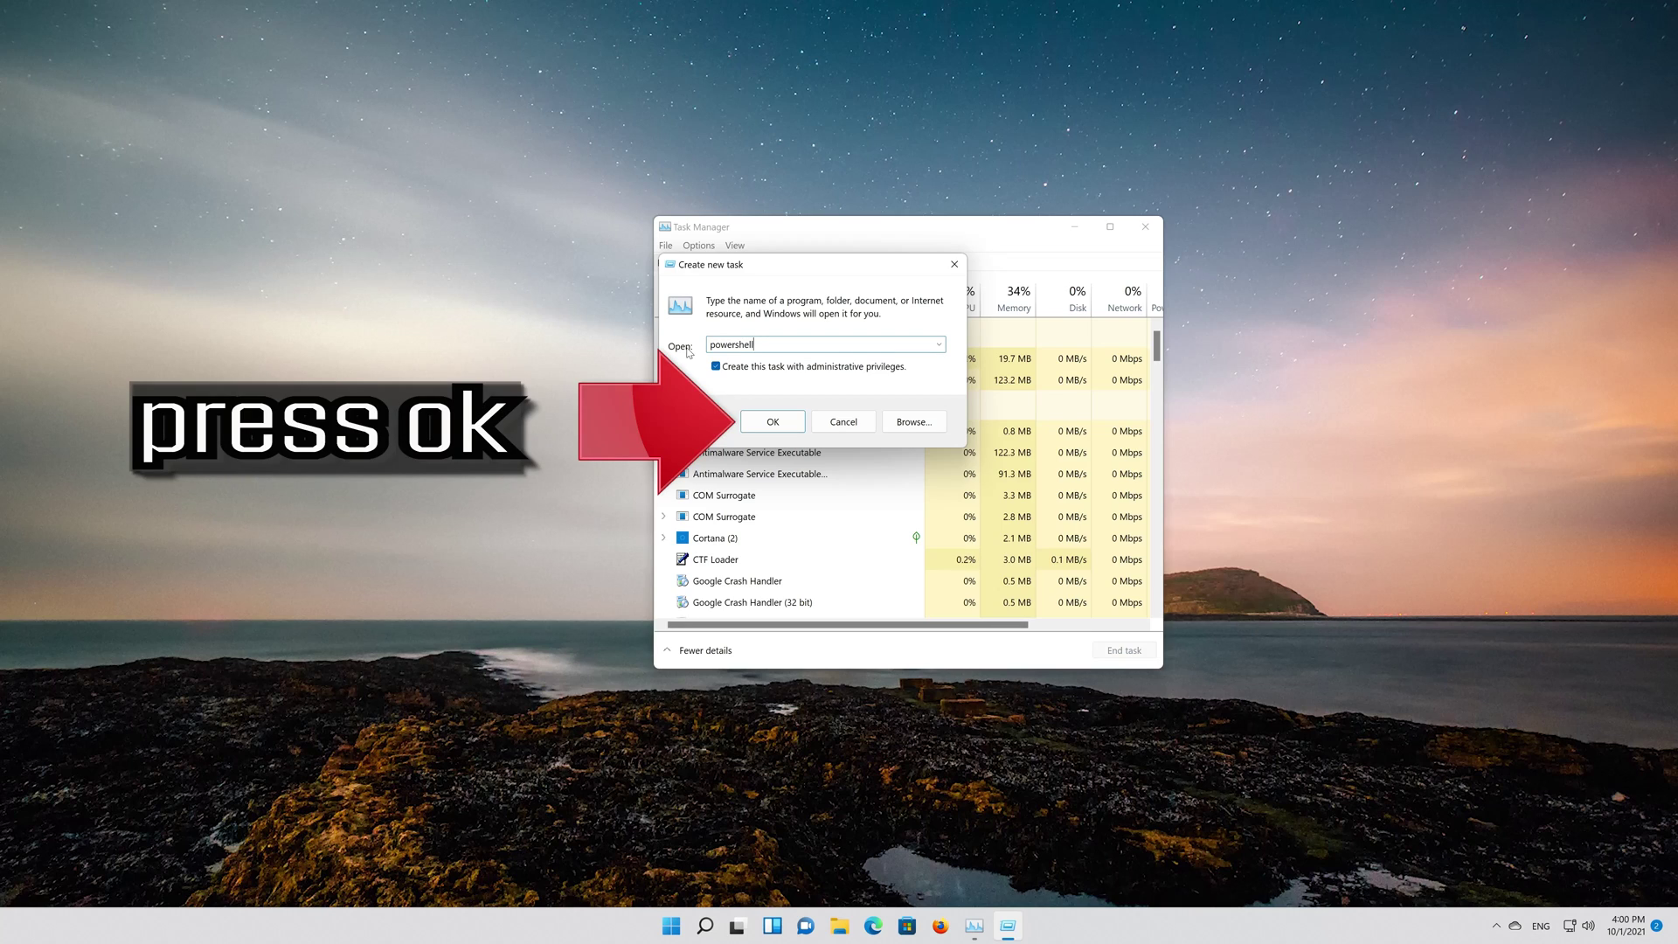
pyautogui.click(778, 425)
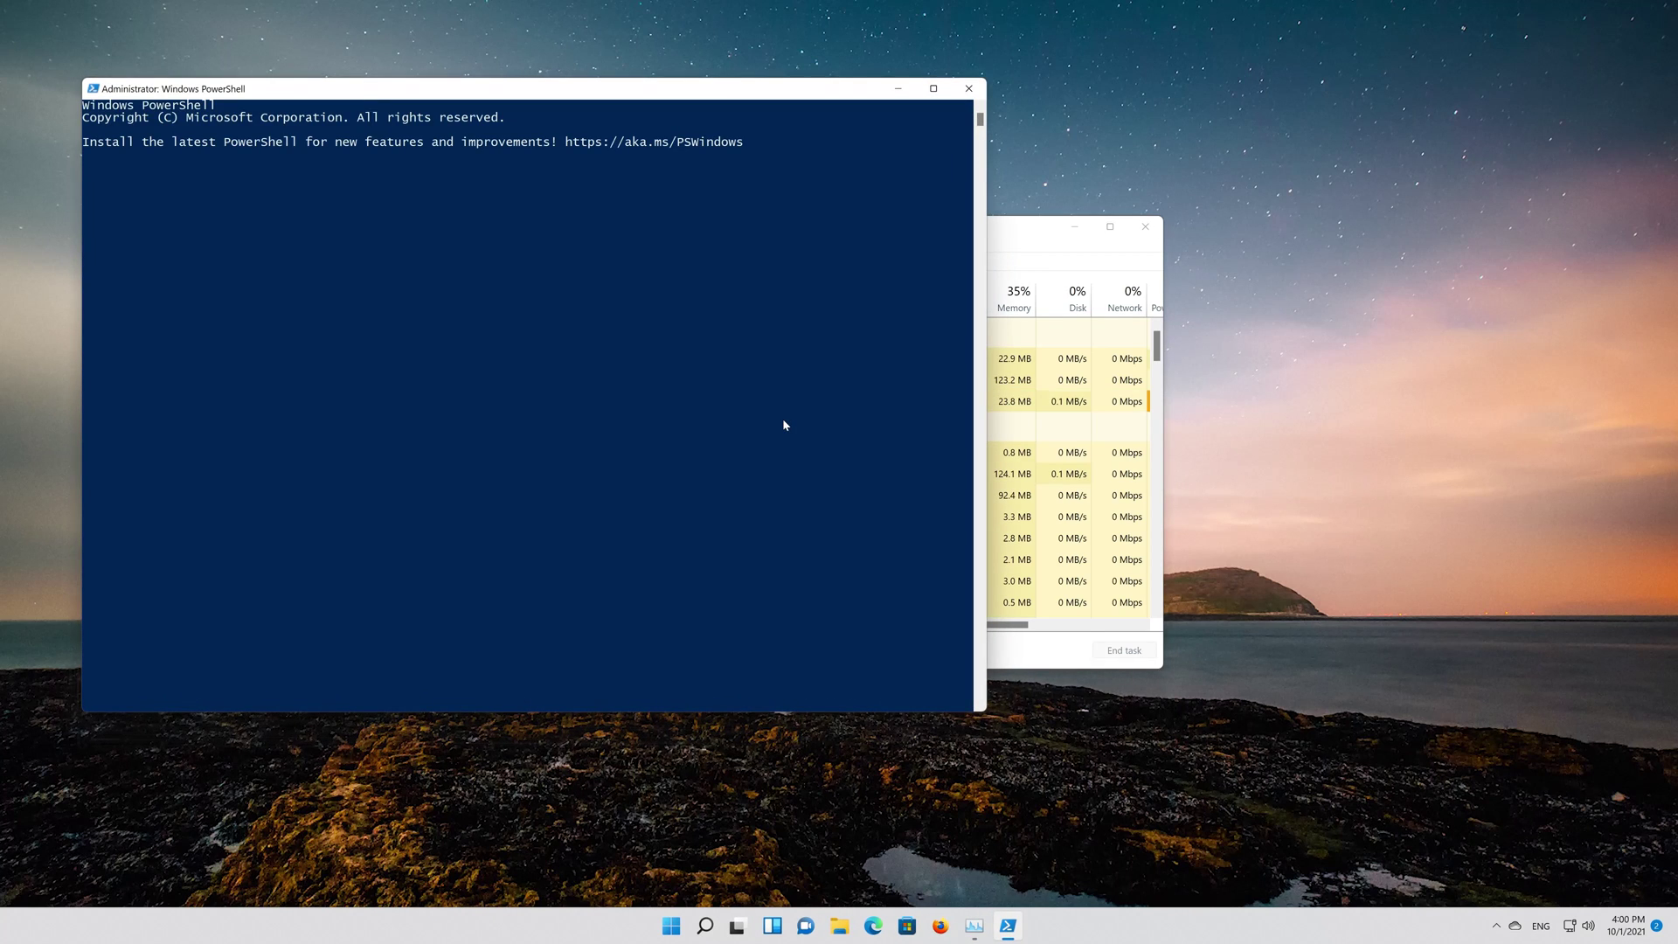
# Step: Close Task Manager, reposition and shrink PowerShell, and run sfc /scannow
pyautogui.click(1144, 229)
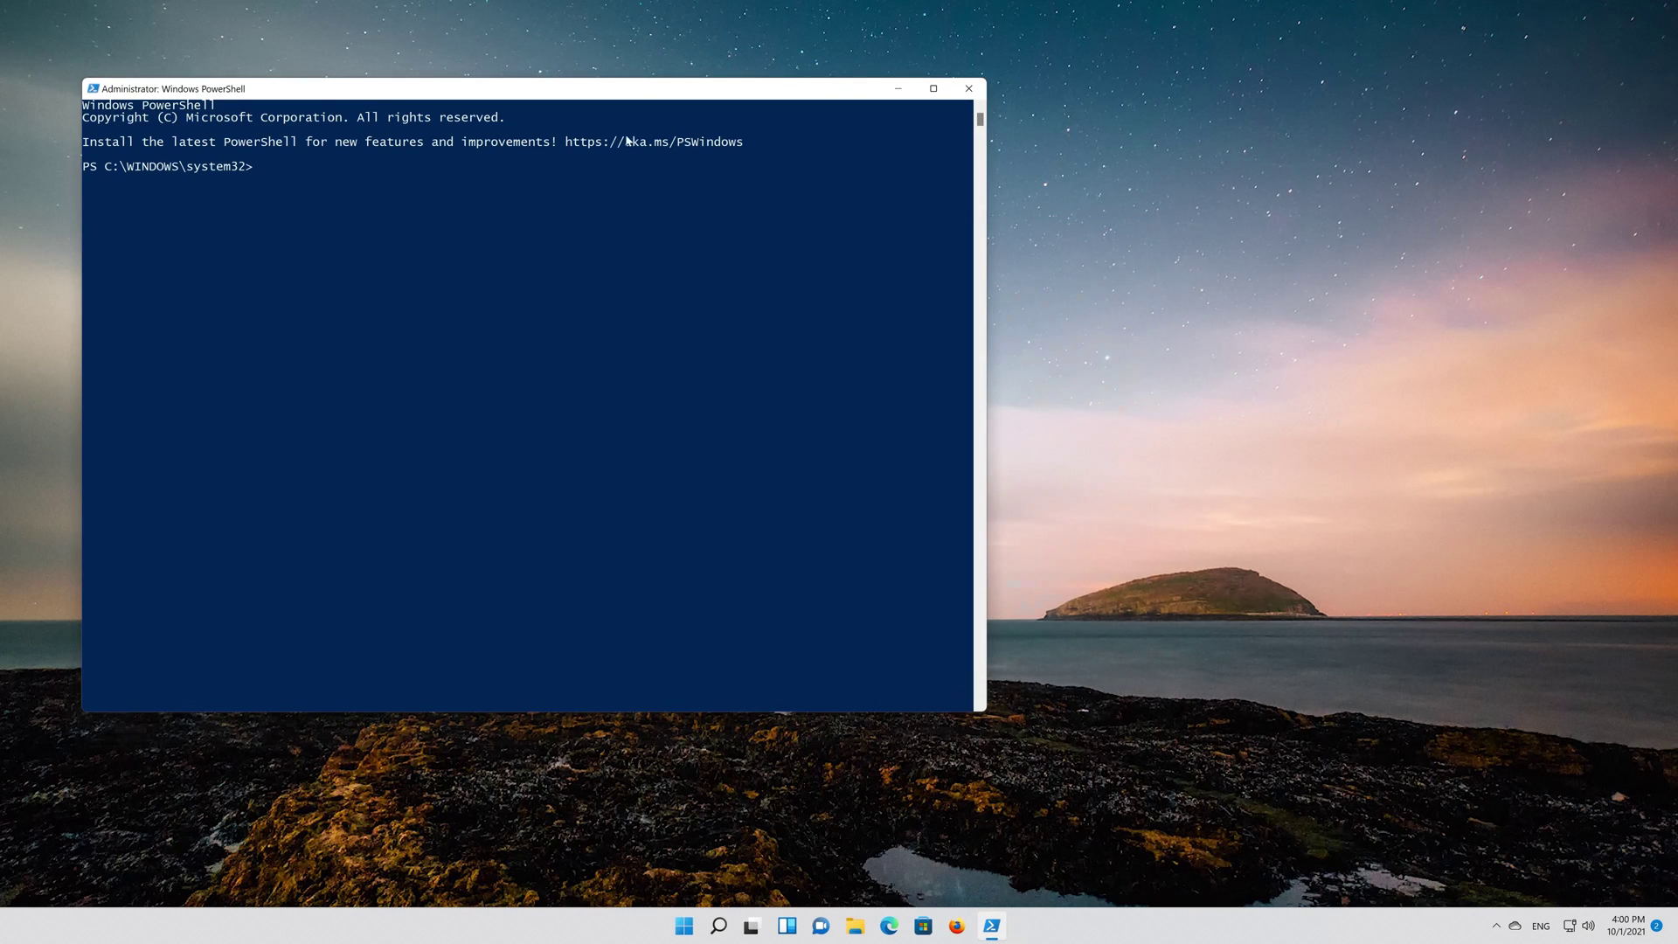
pyautogui.moveTo(393, 89); pyautogui.dragTo(657, 97)
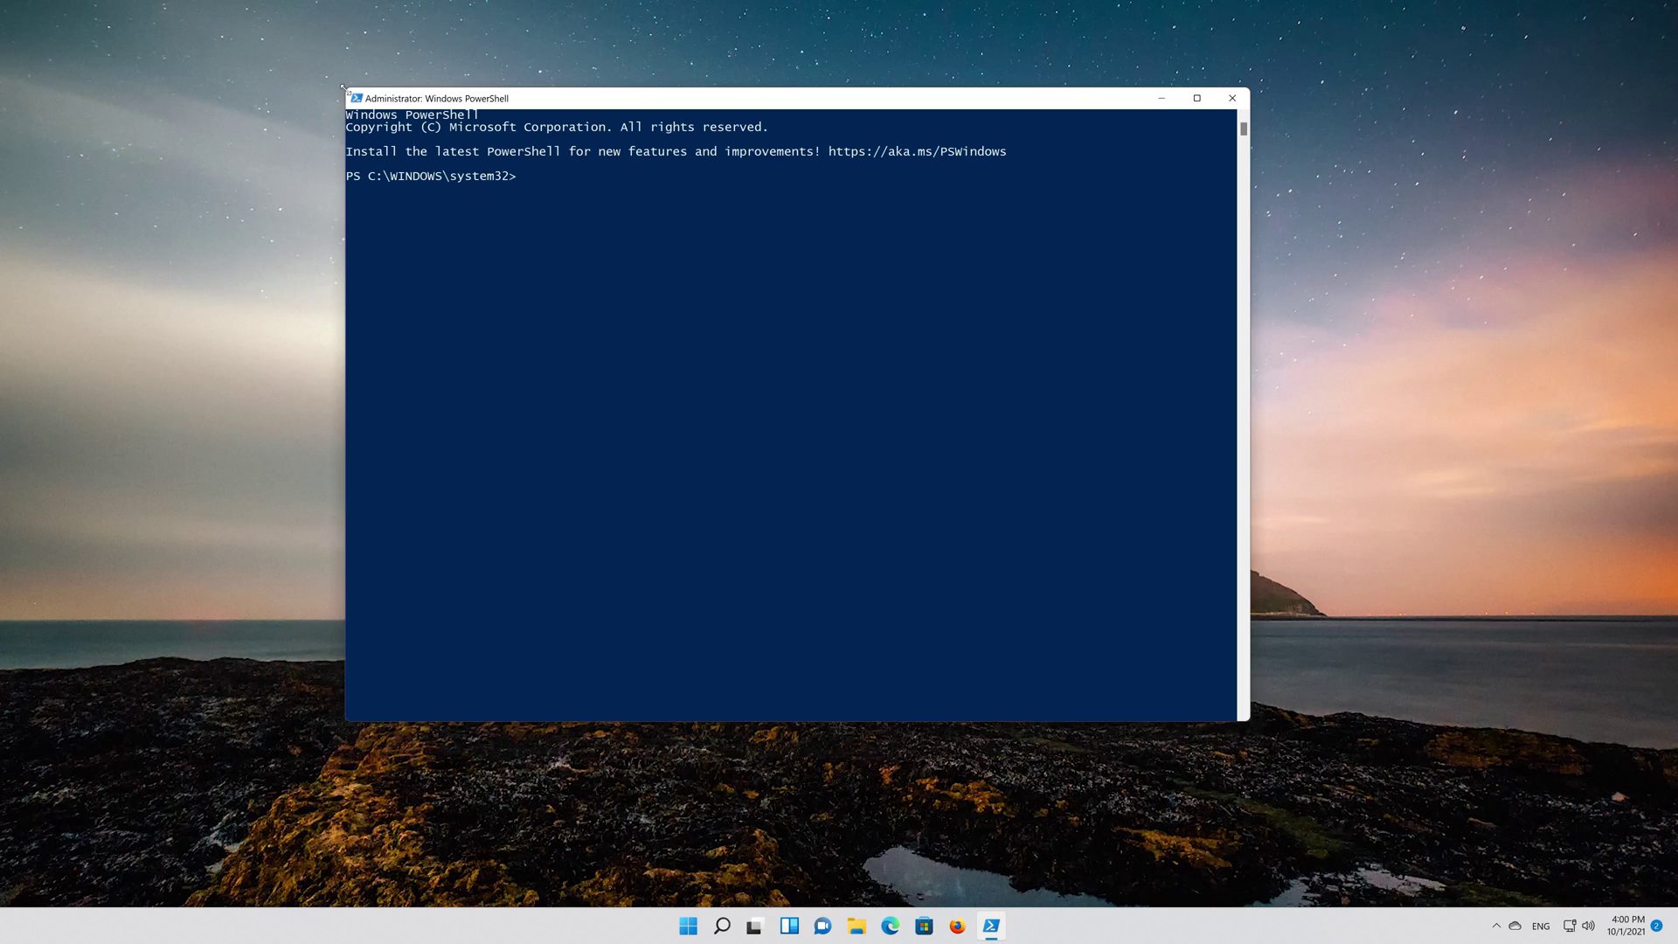
pyautogui.moveTo(346, 89); pyautogui.dragTo(452, 246)
pyautogui.write('fc')
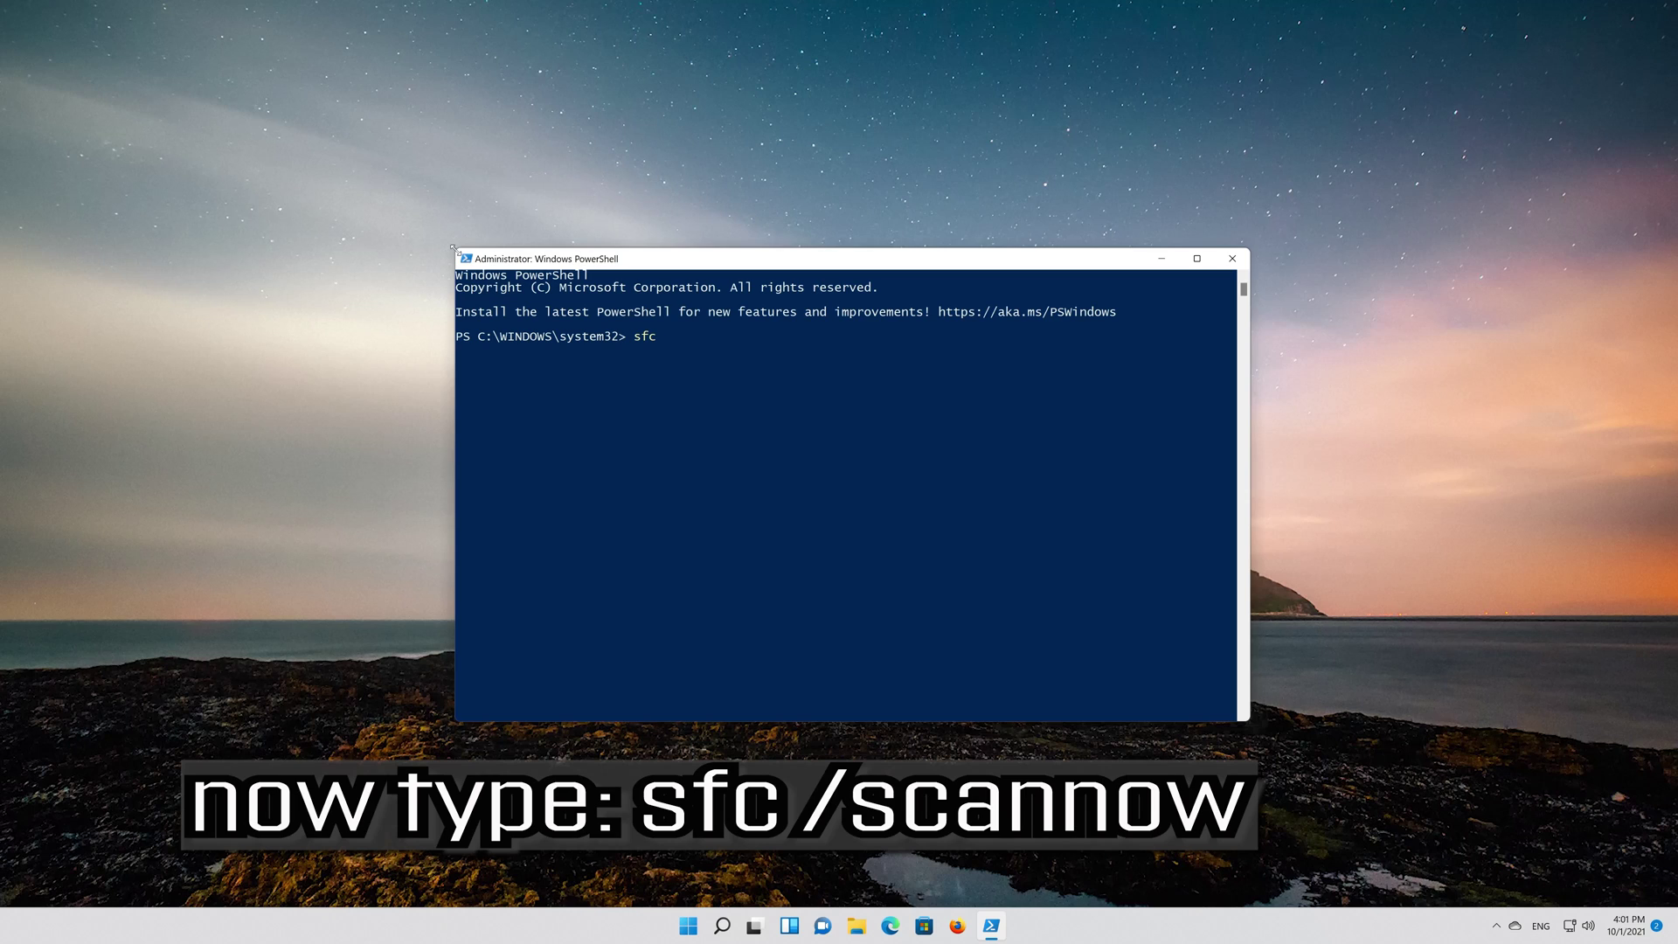
pyautogui.write(' /scannow')
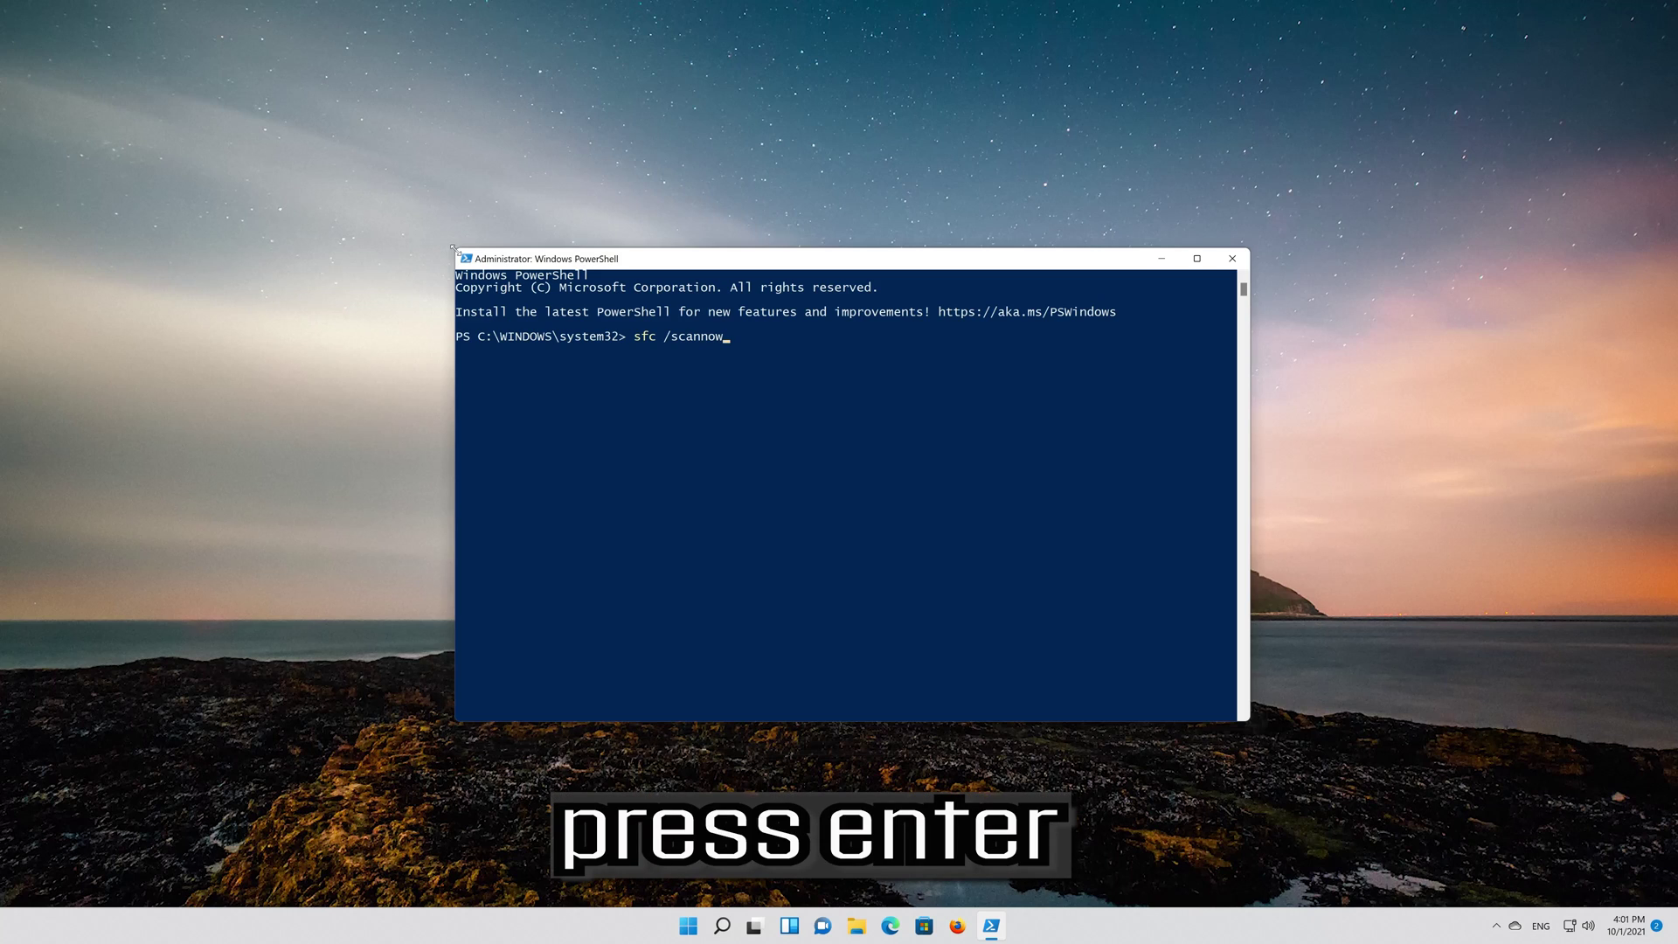
pyautogui.press('Return')
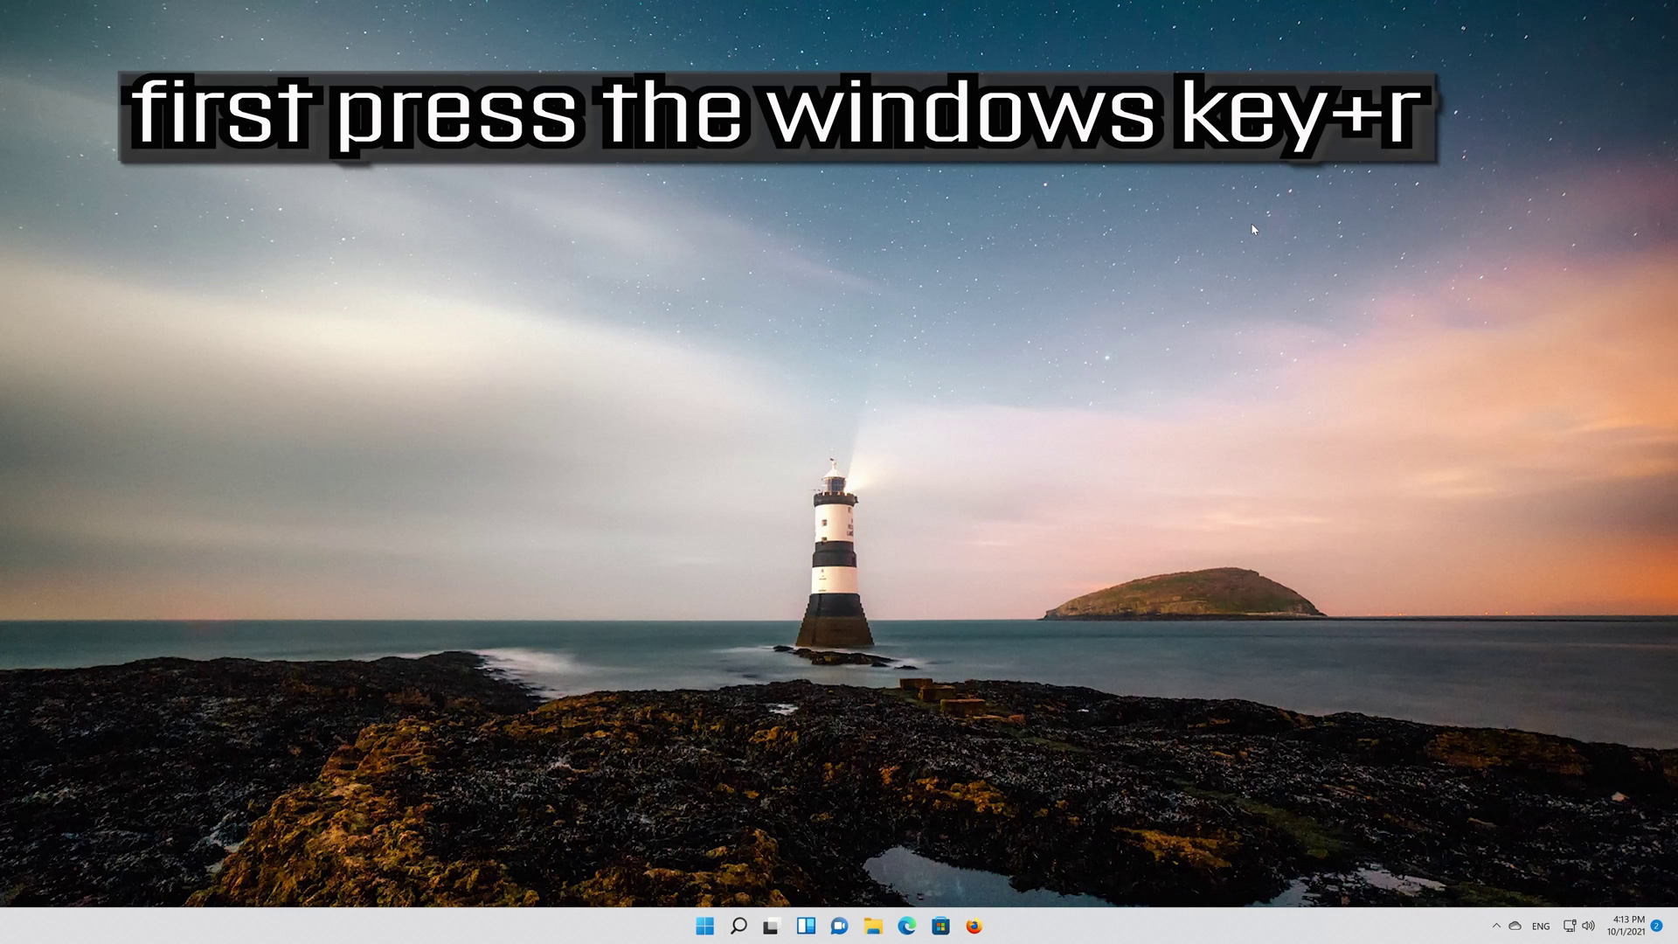
# Step: Launch c:\windows\system32\ctfmon.exe from the Run dialog
pyautogui.press('super+r')
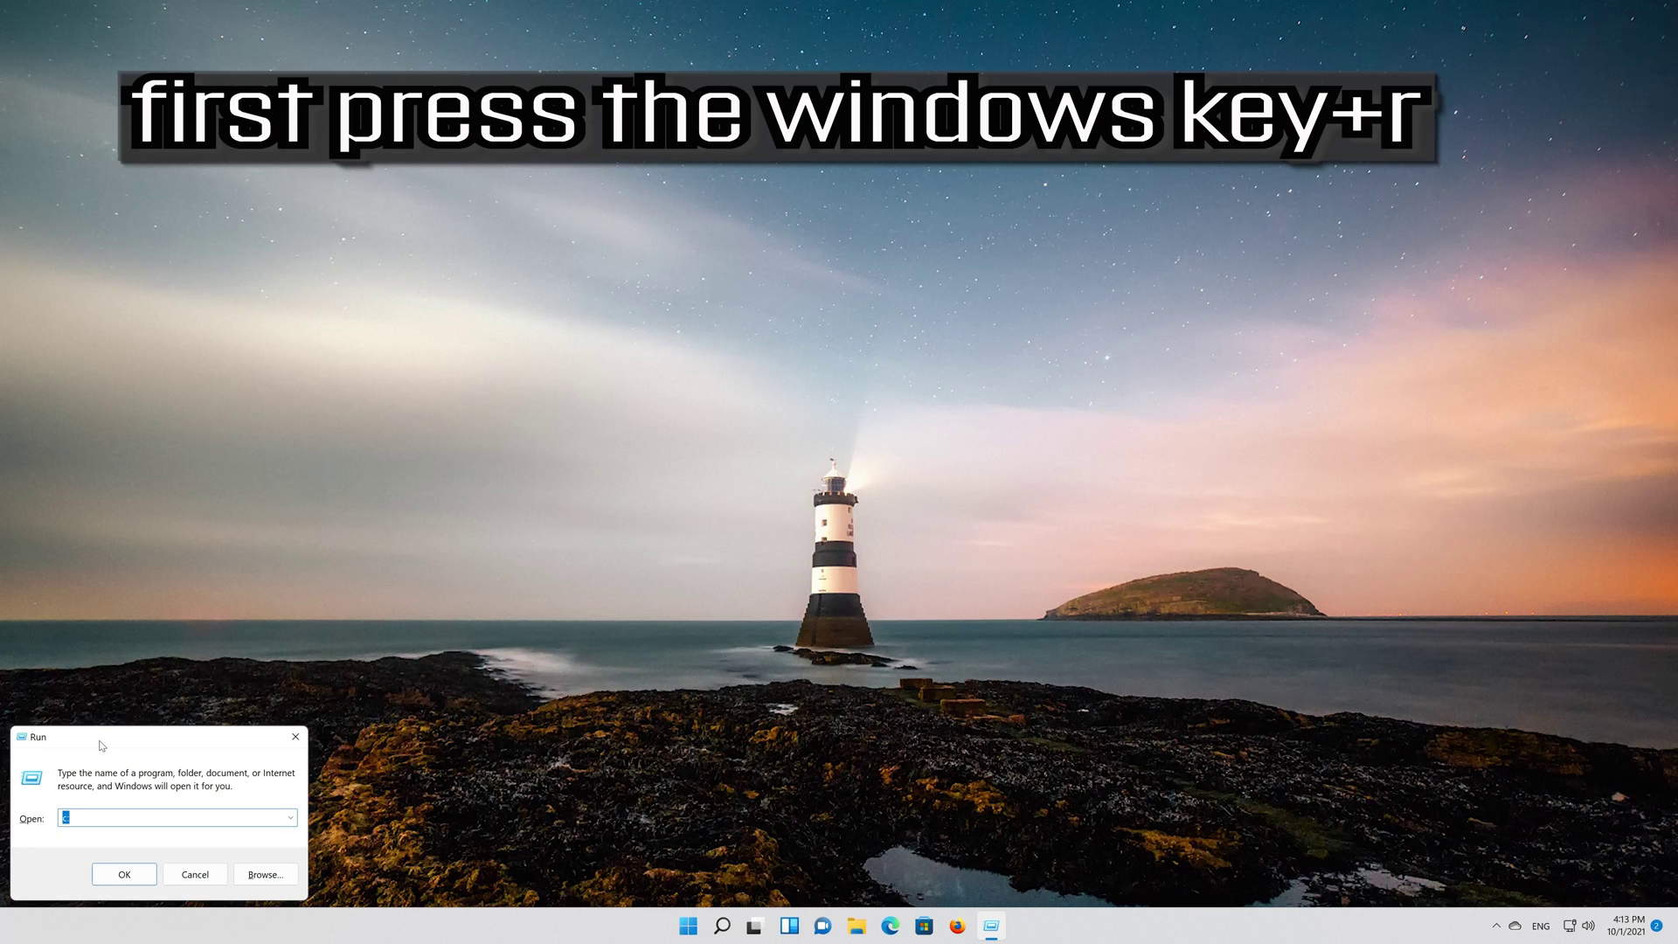
pyautogui.moveTo(100, 744); pyautogui.dragTo(709, 325)
pyautogui.write('c')
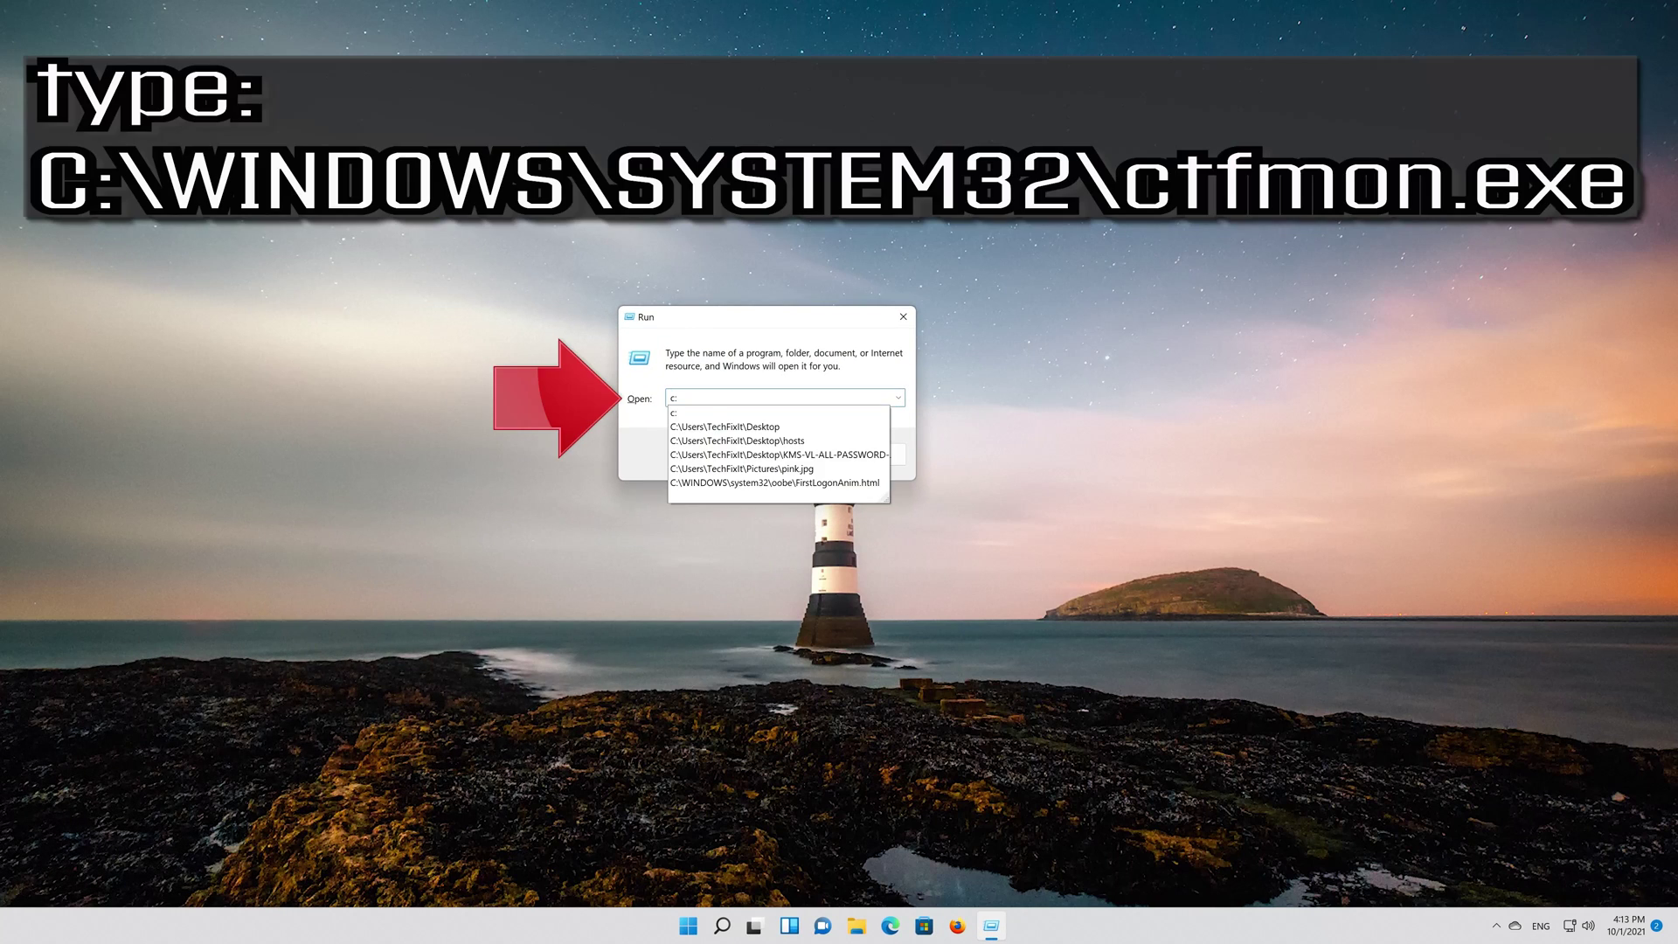
pyautogui.write(':\\')
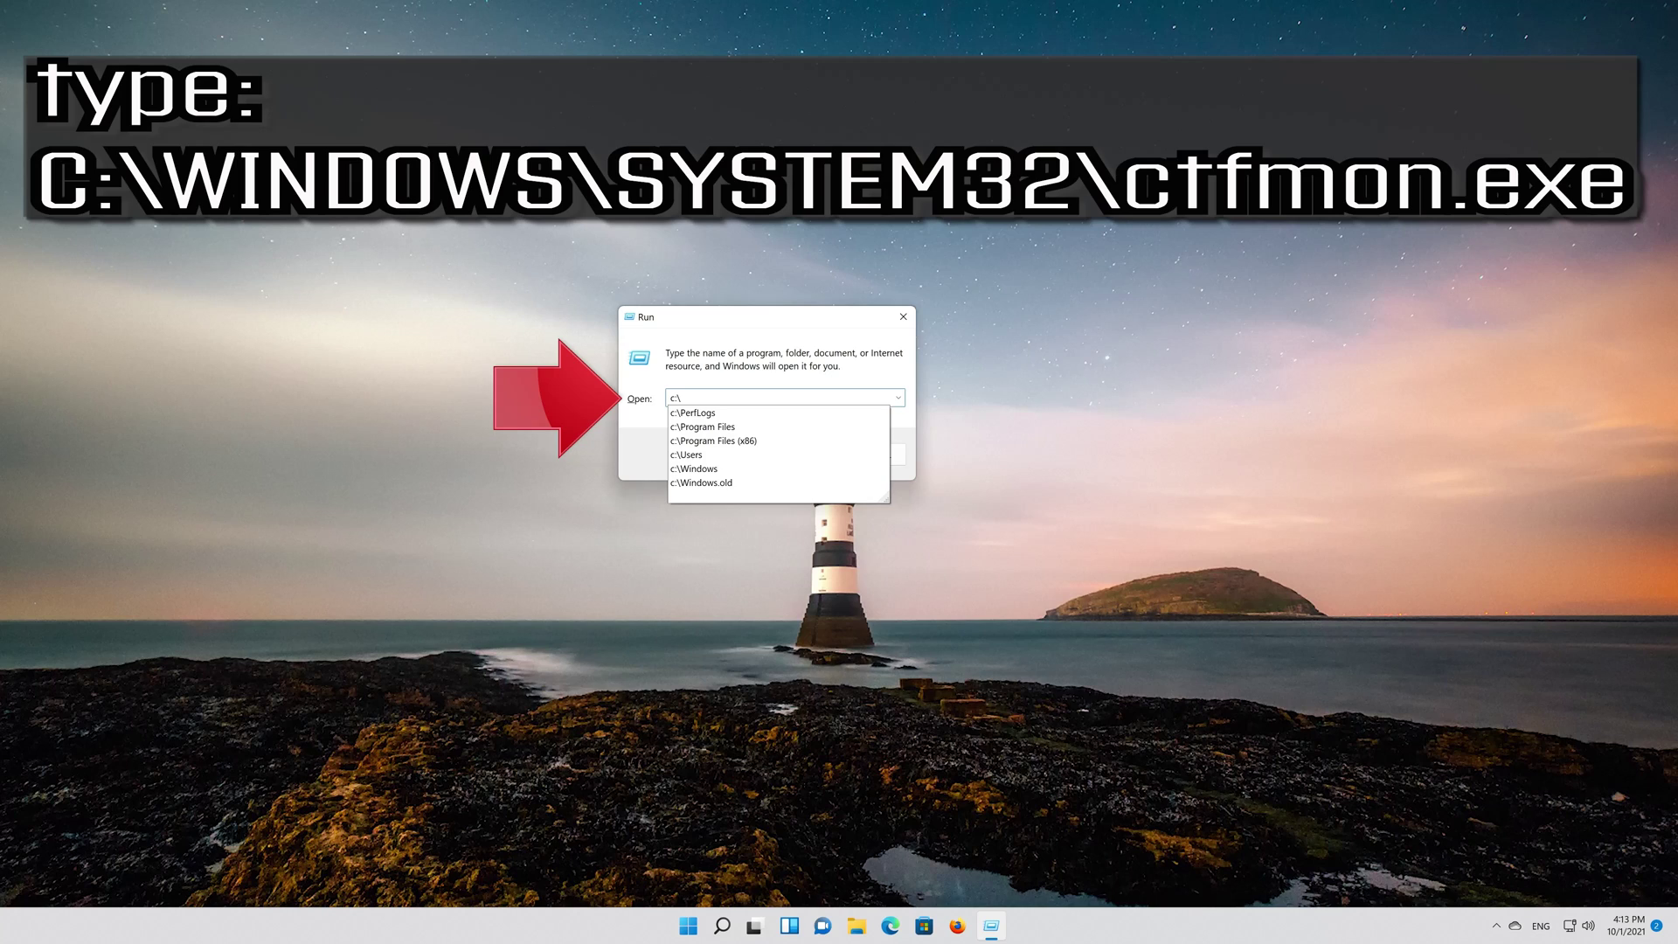
pyautogui.write('windows')
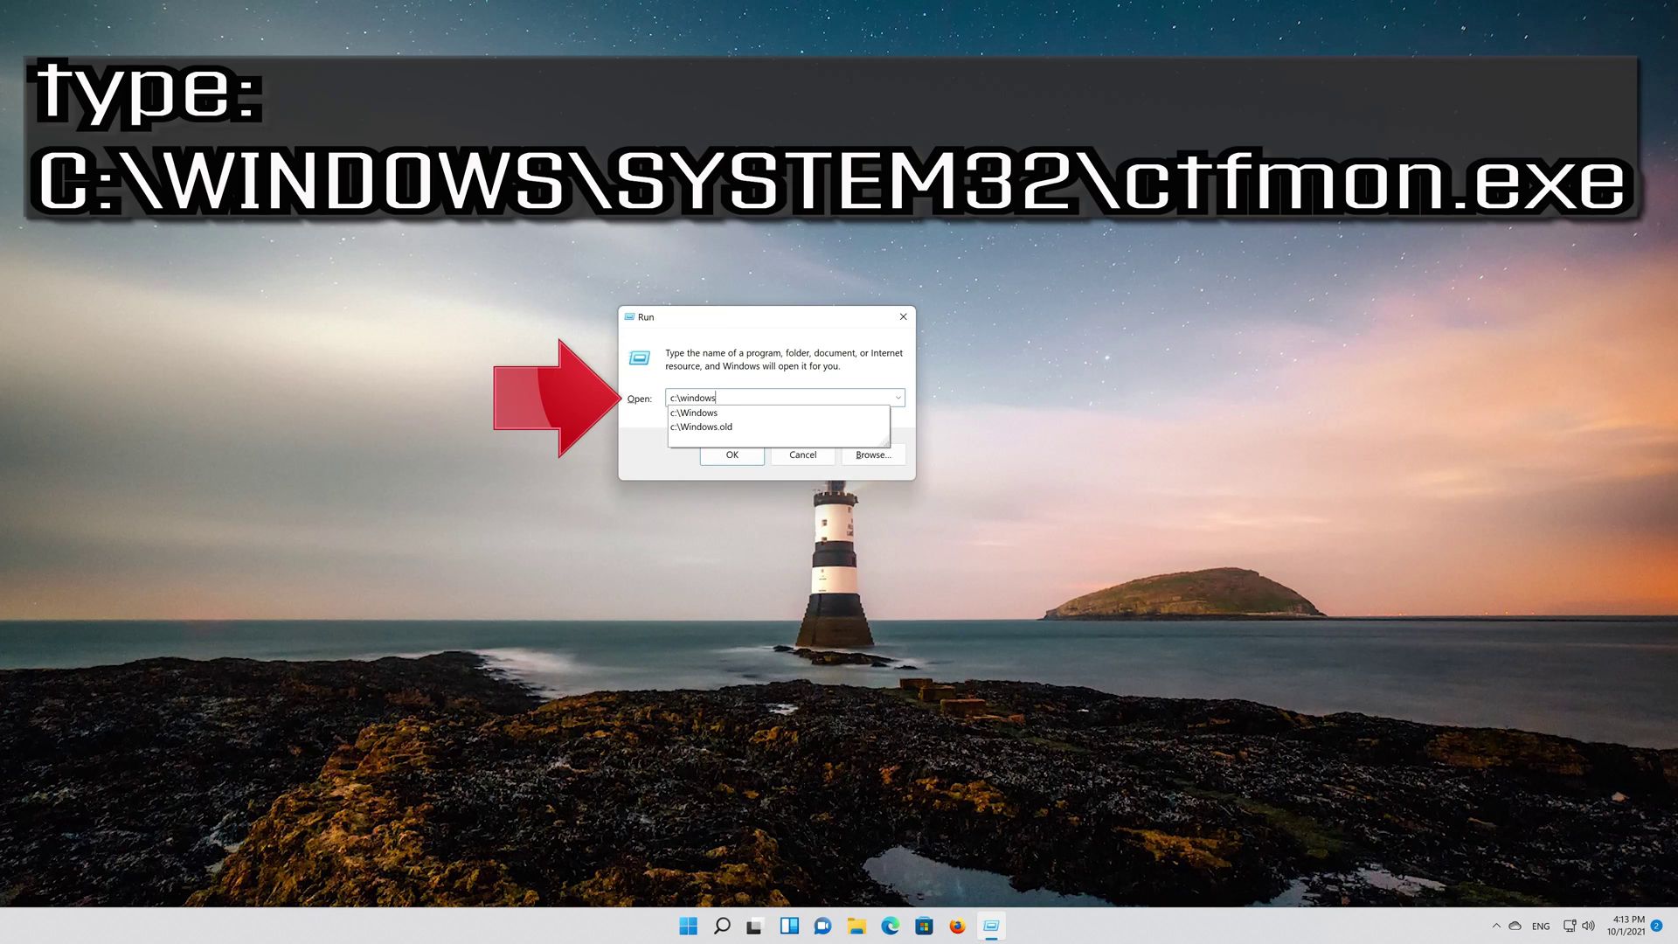
pyautogui.write('\\')
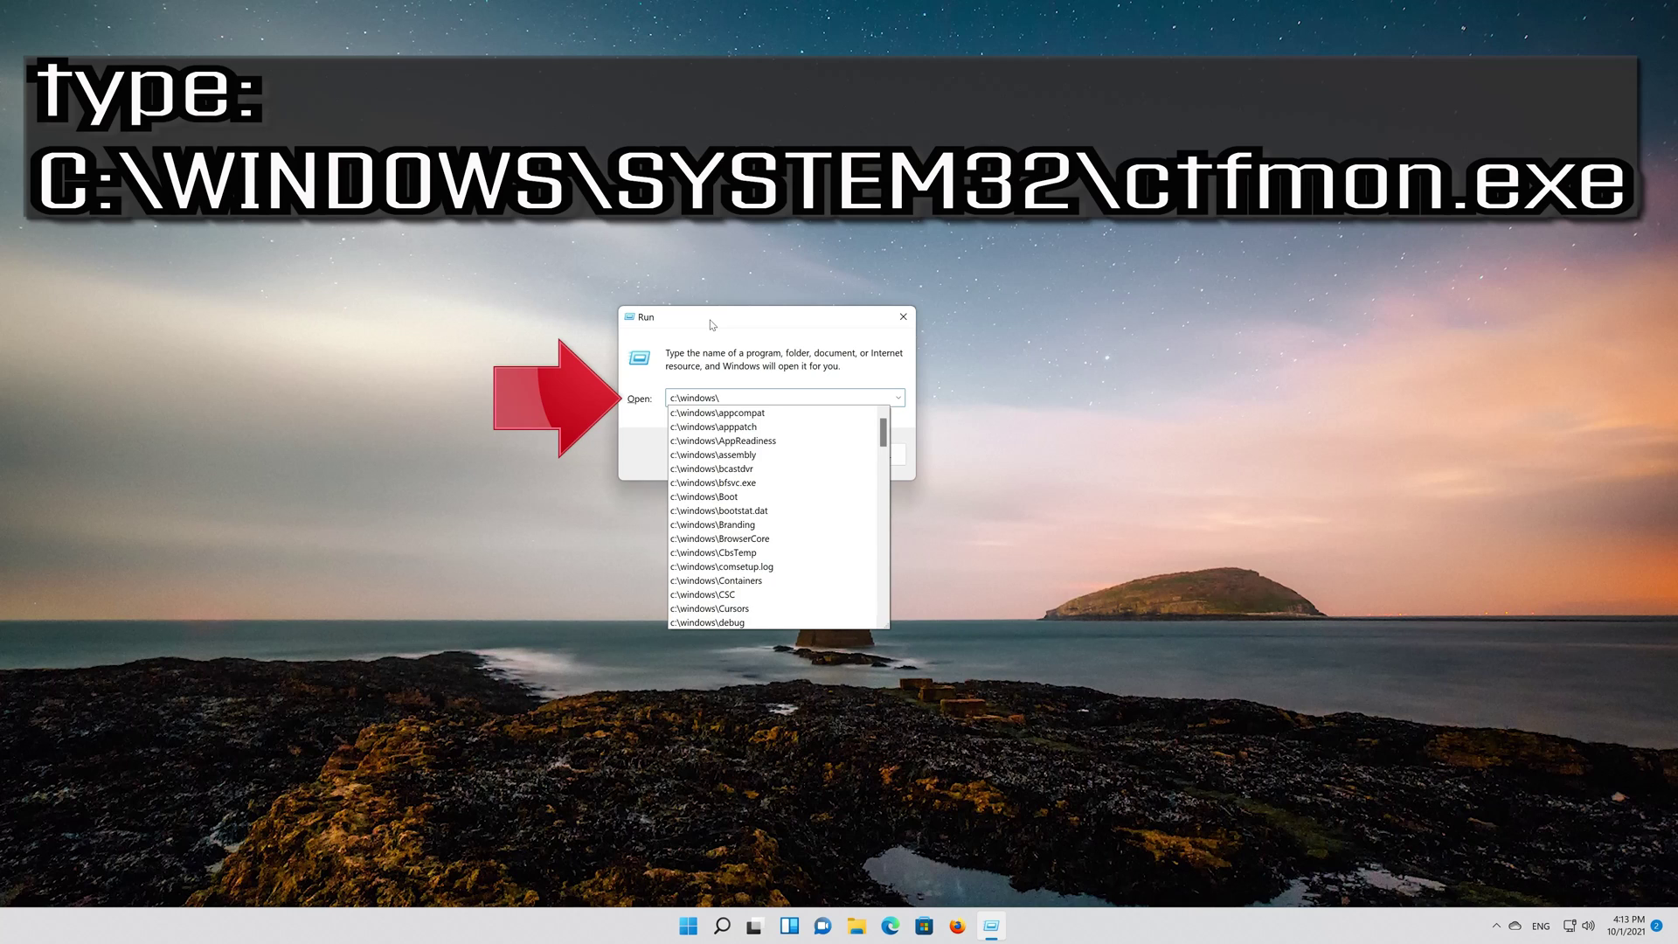
pyautogui.write('system32')
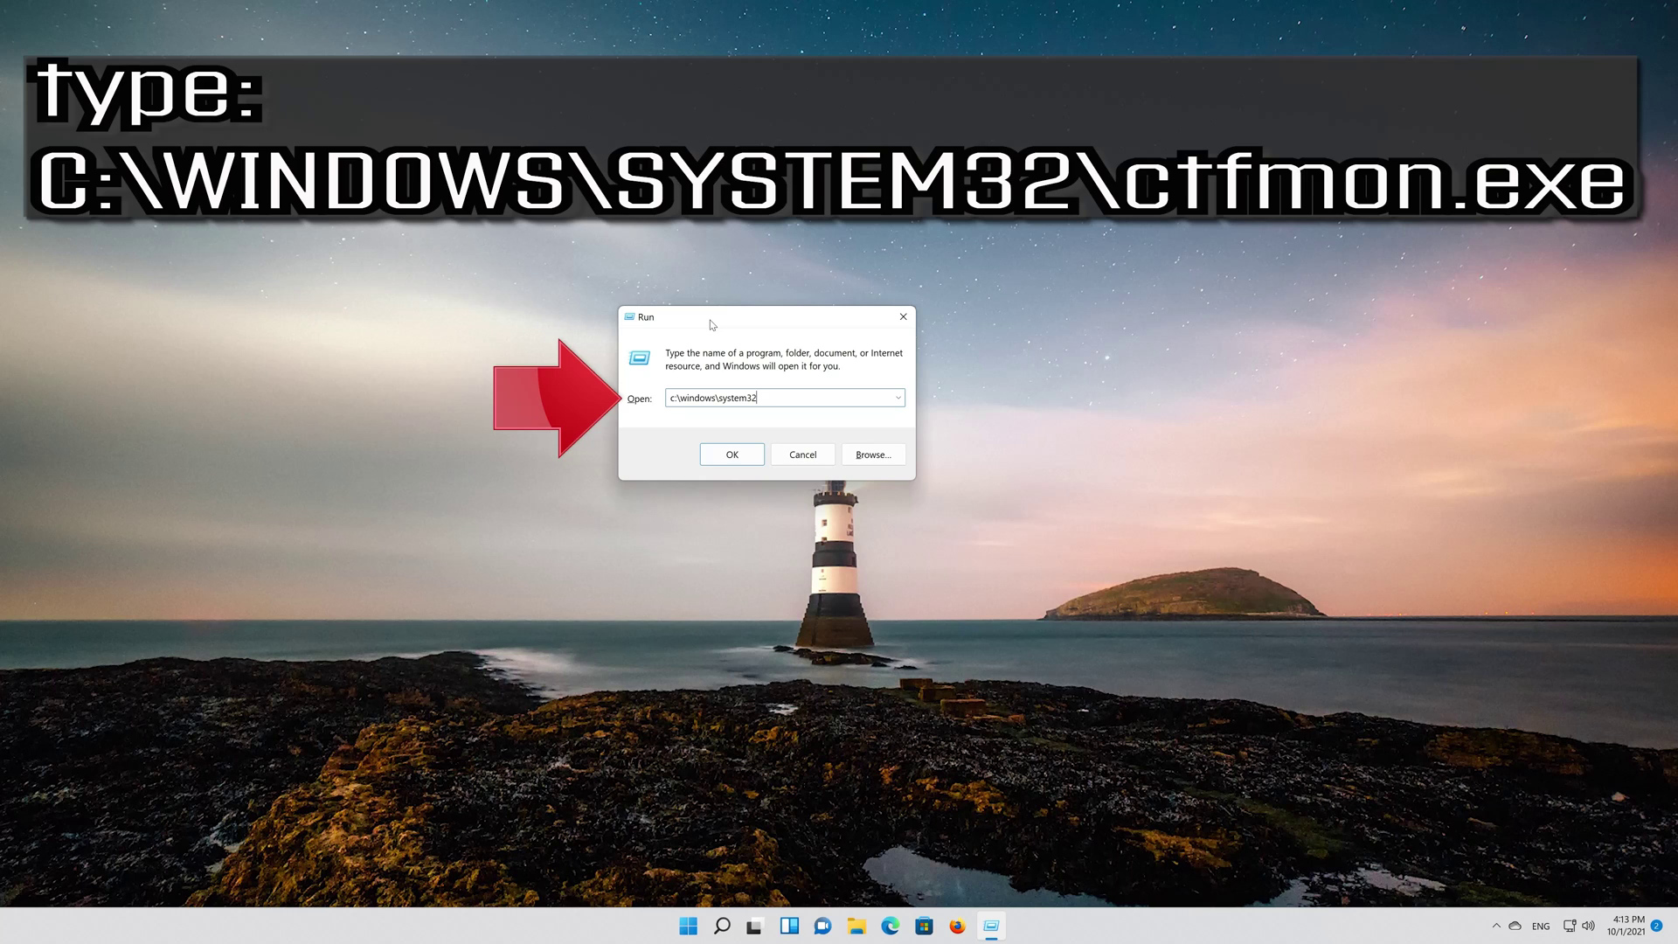
pyautogui.write('\\')
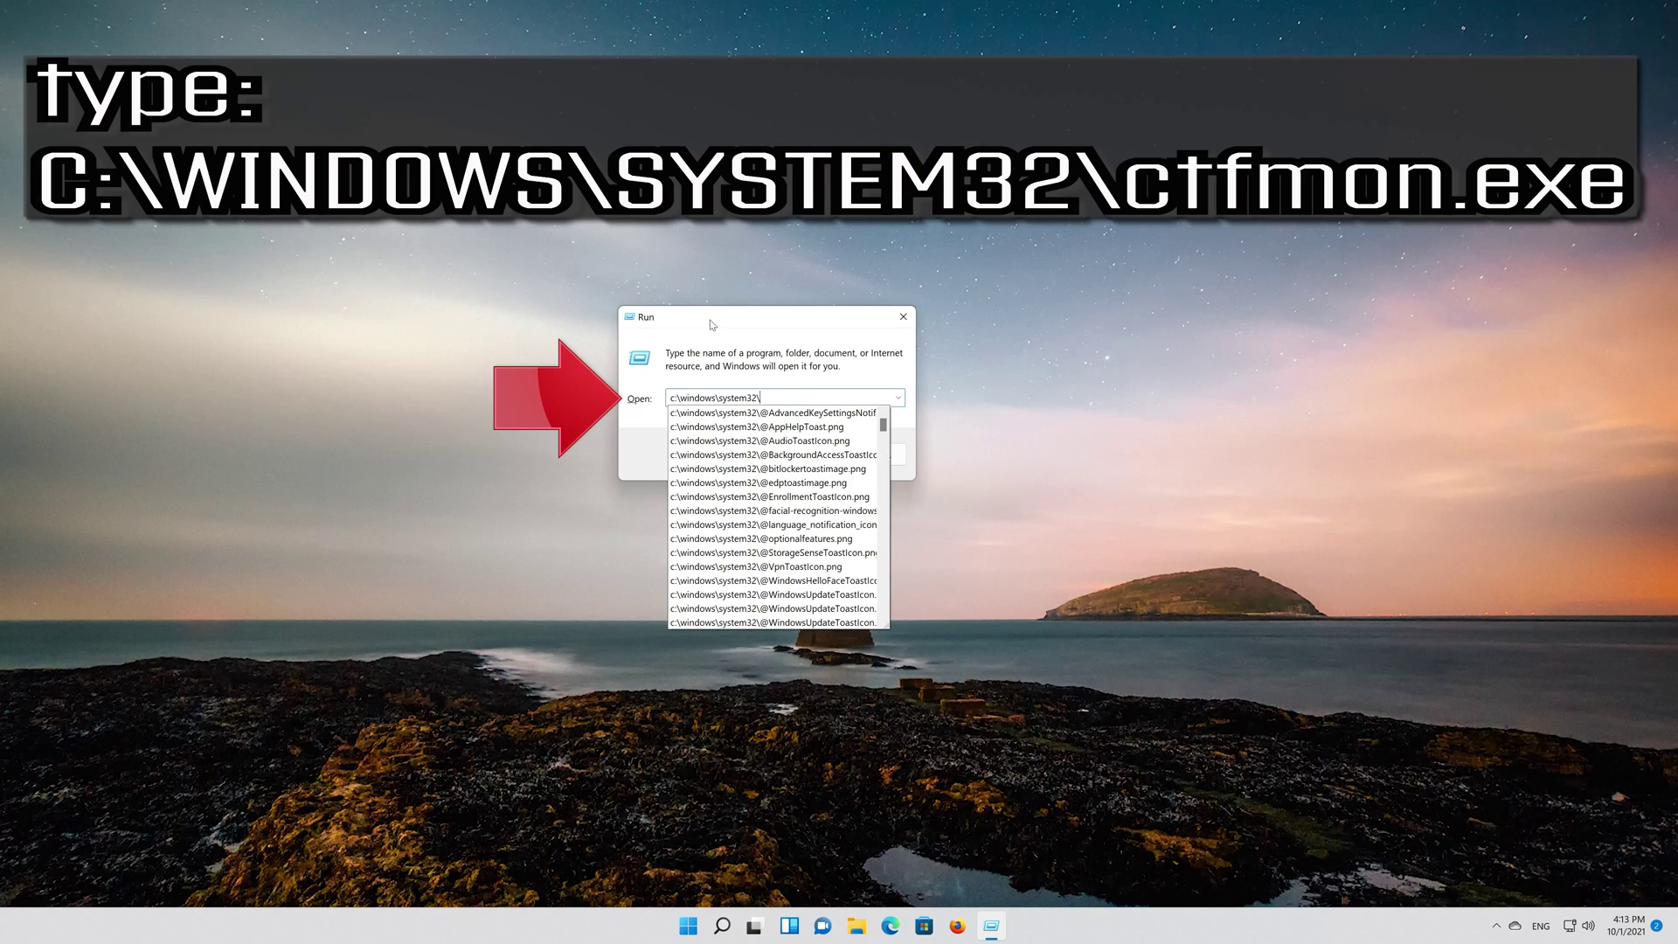
pyautogui.write('ctfmon.')
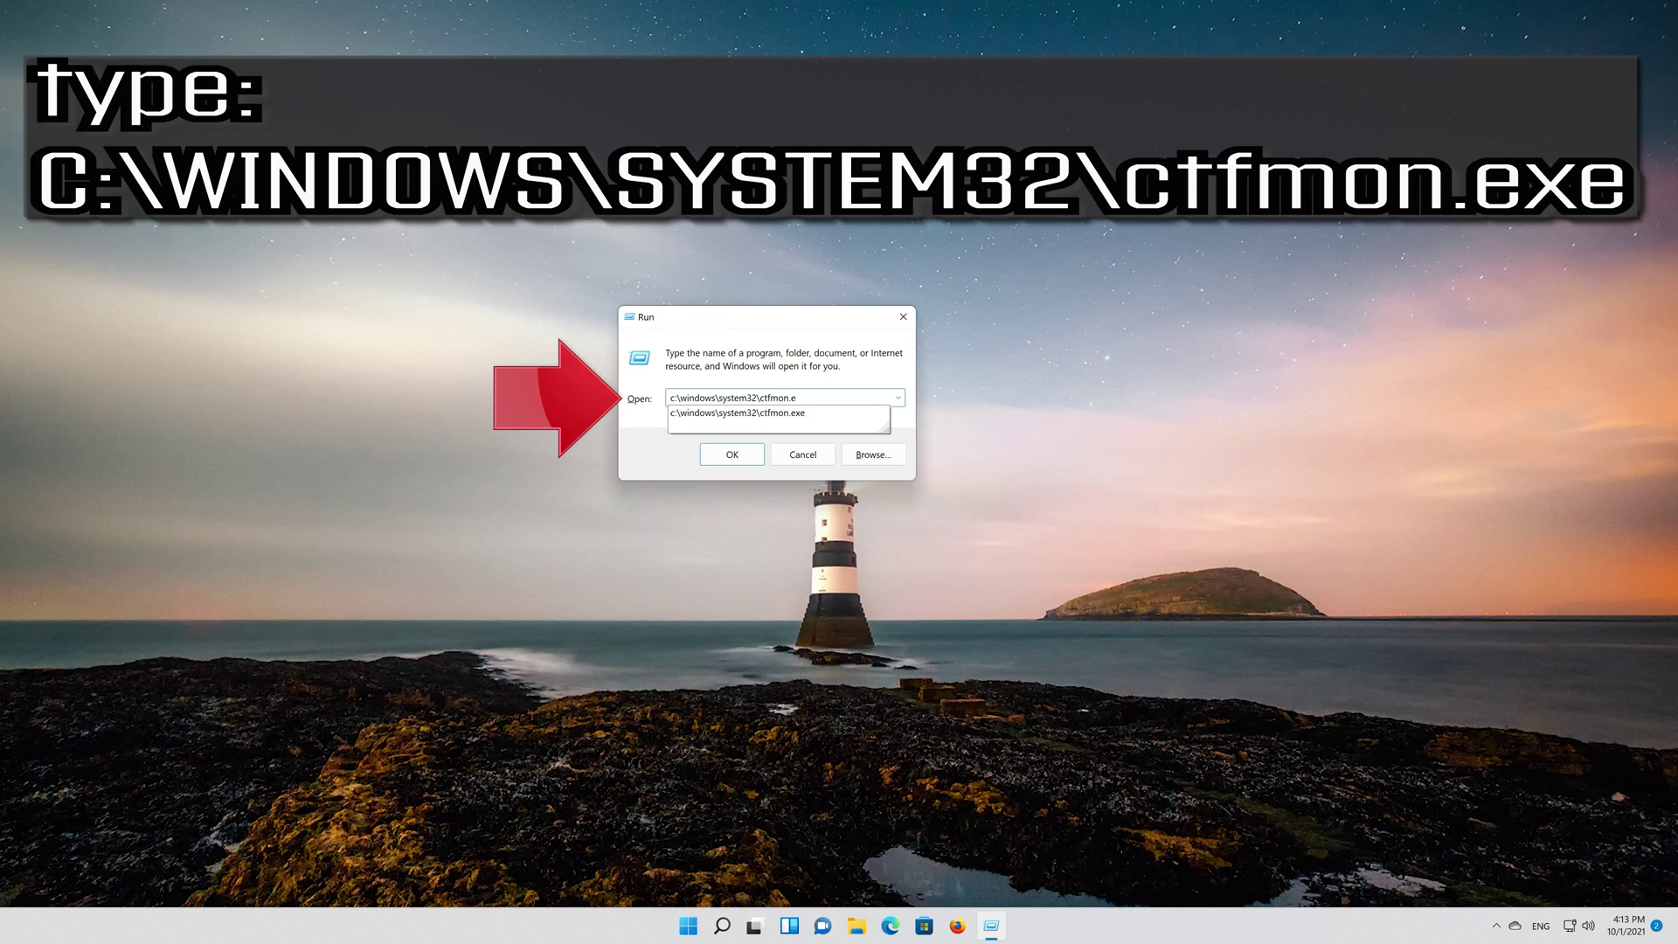
pyautogui.write('e')
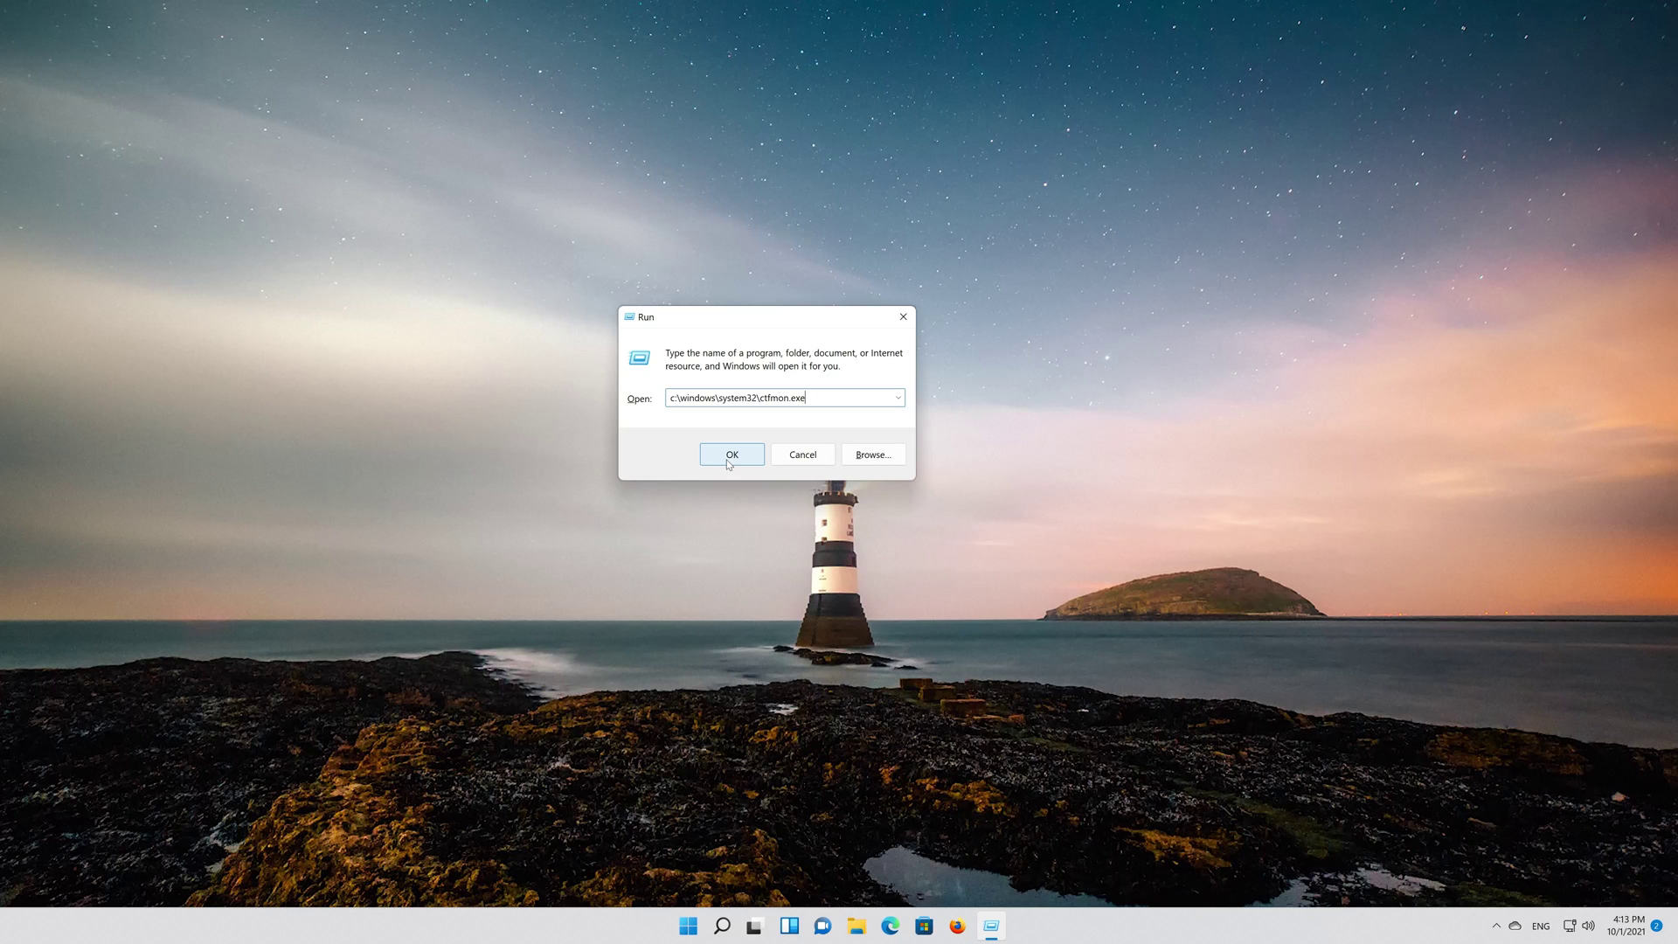
pyautogui.click(730, 454)
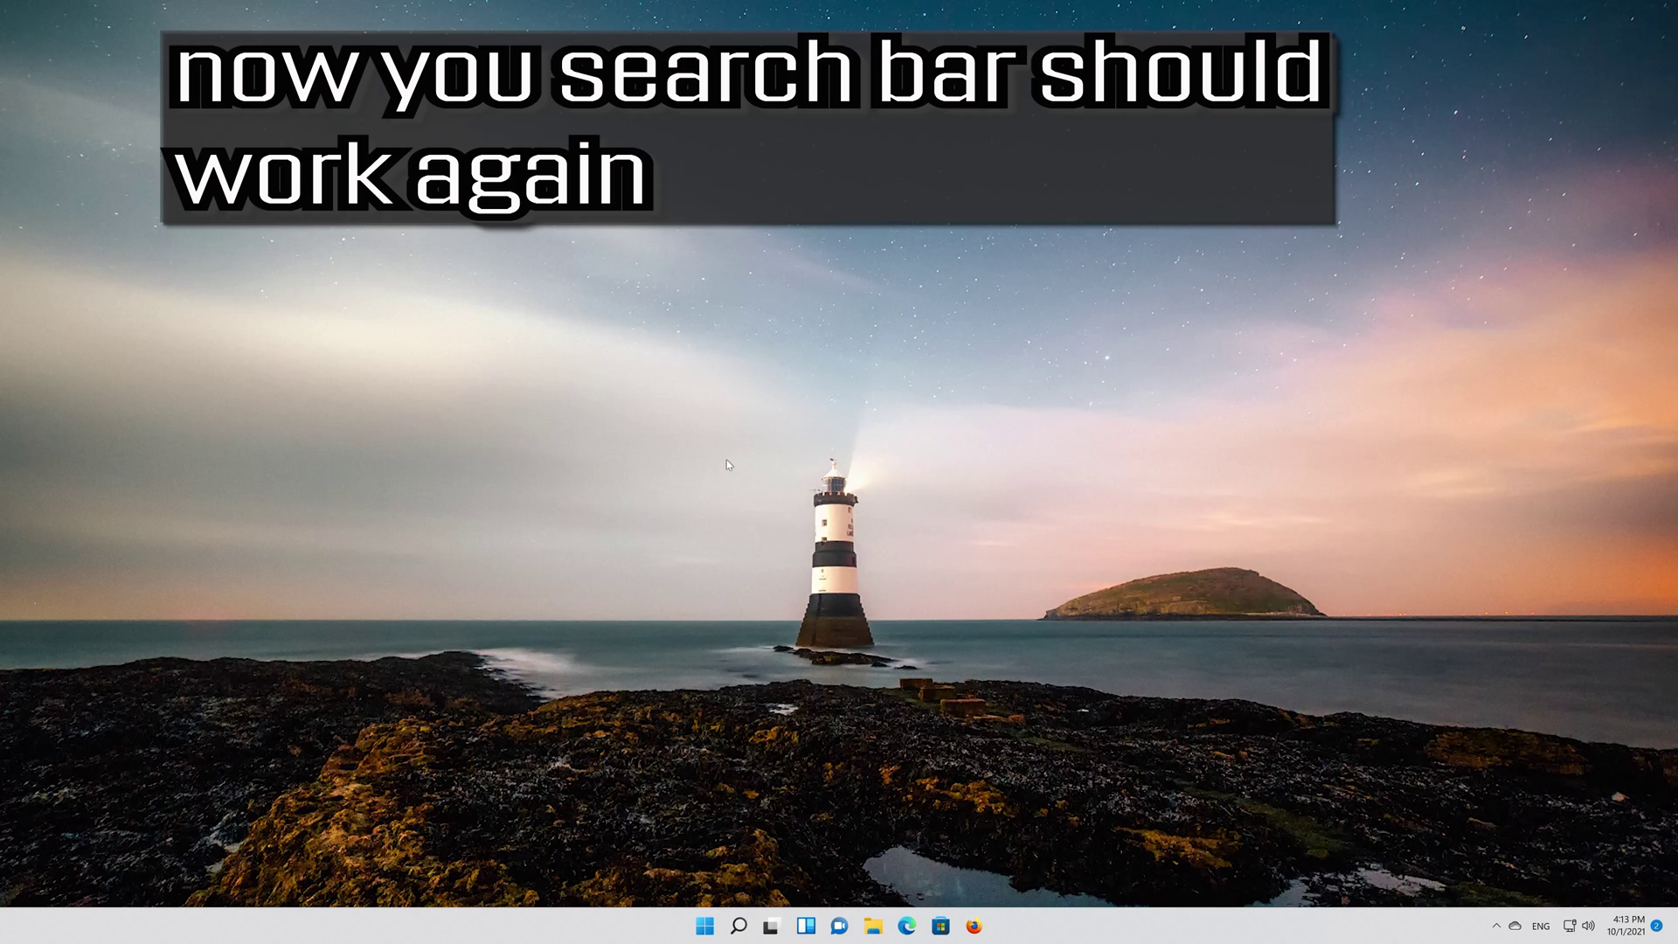